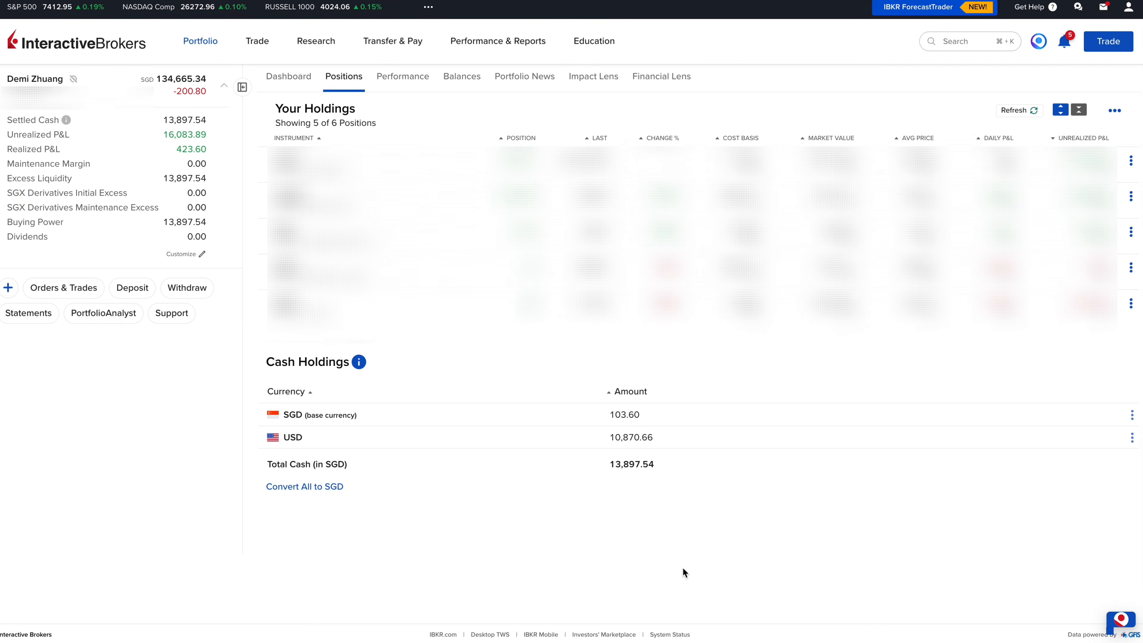
# Step: Open the IBKR Pricing Plan in the account settings and save it with IBKR PRO and Tiered stock pricing selected
pyautogui.click(1128, 7)
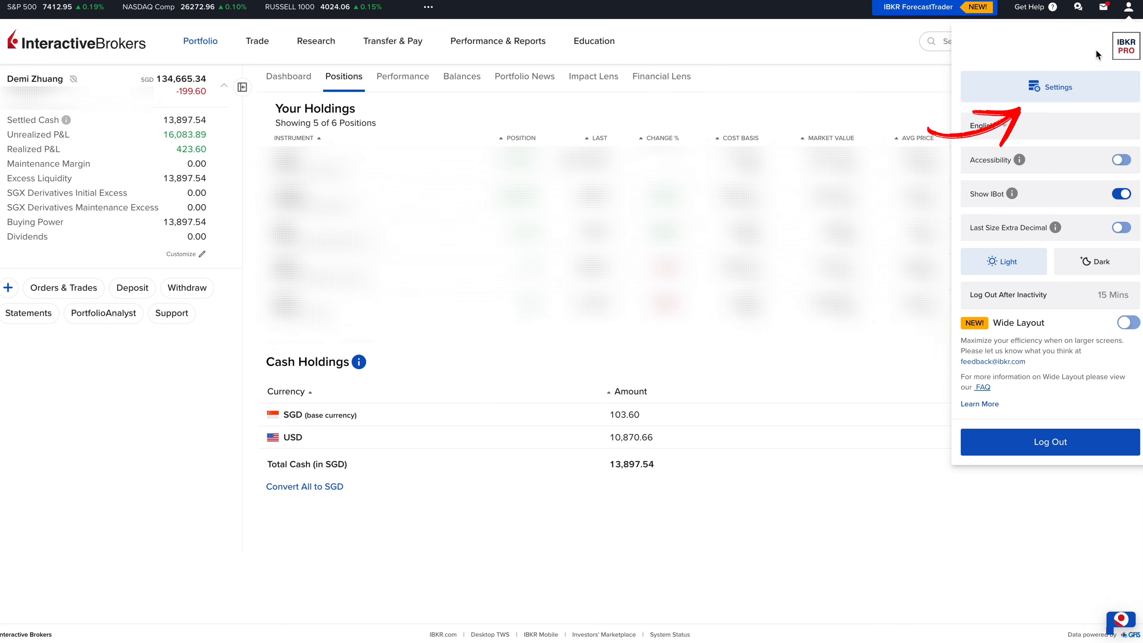
pyautogui.click(1051, 85)
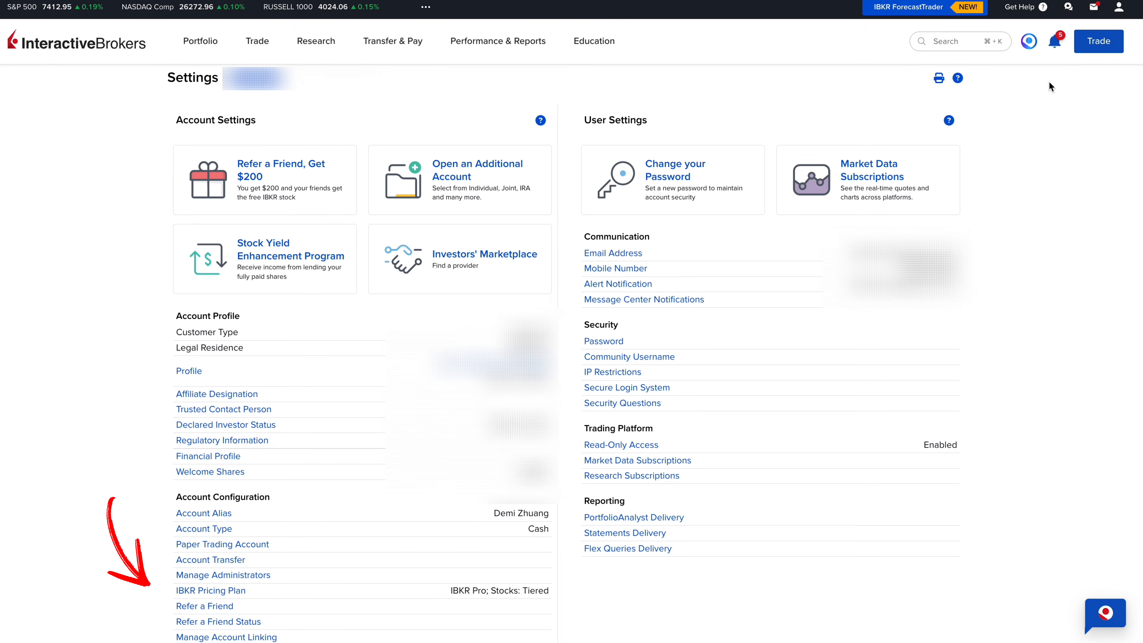
pyautogui.click(233, 591)
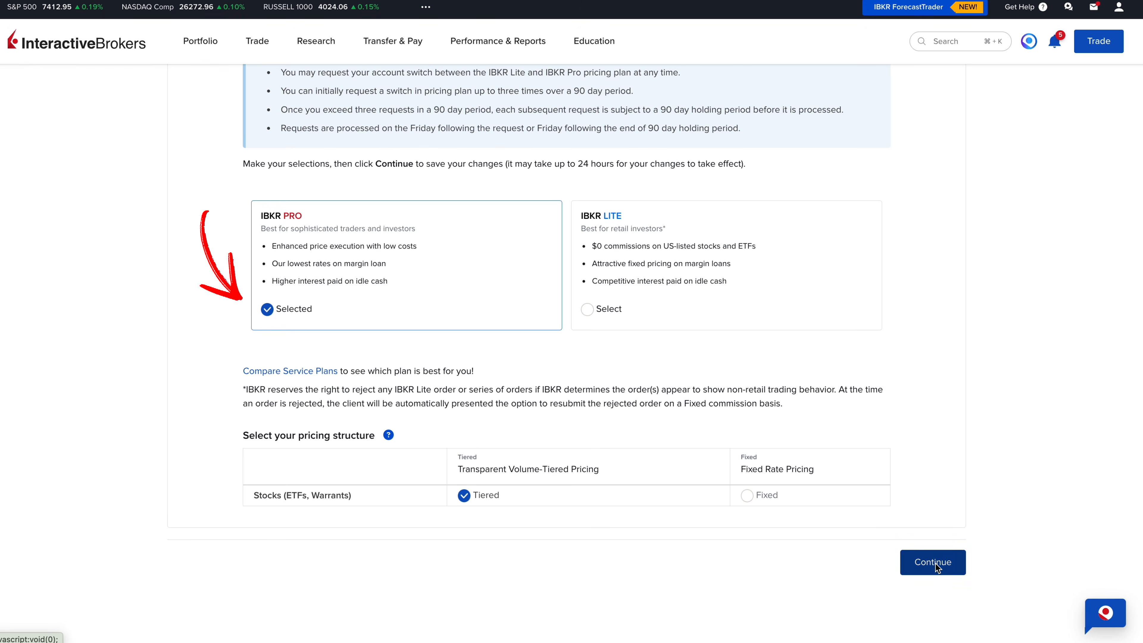
pyautogui.click(936, 563)
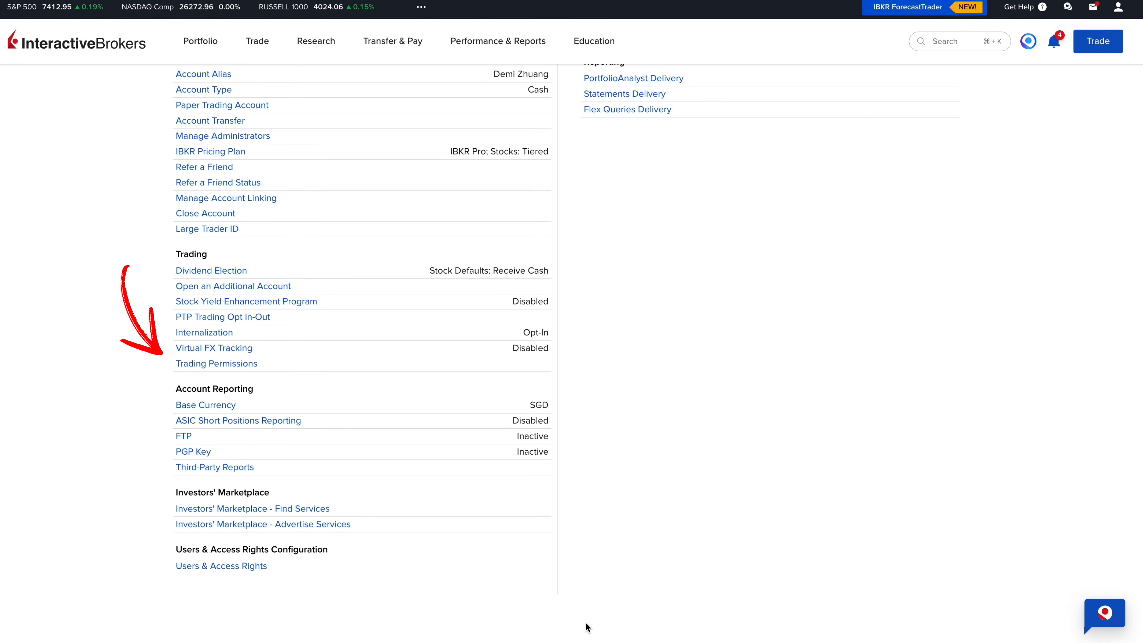
# Step: Submit the Stocks trading permissions with United Kingdom, United States and Global (Trade in Fractions) included, and dismiss the feedback survey
pyautogui.click(241, 367)
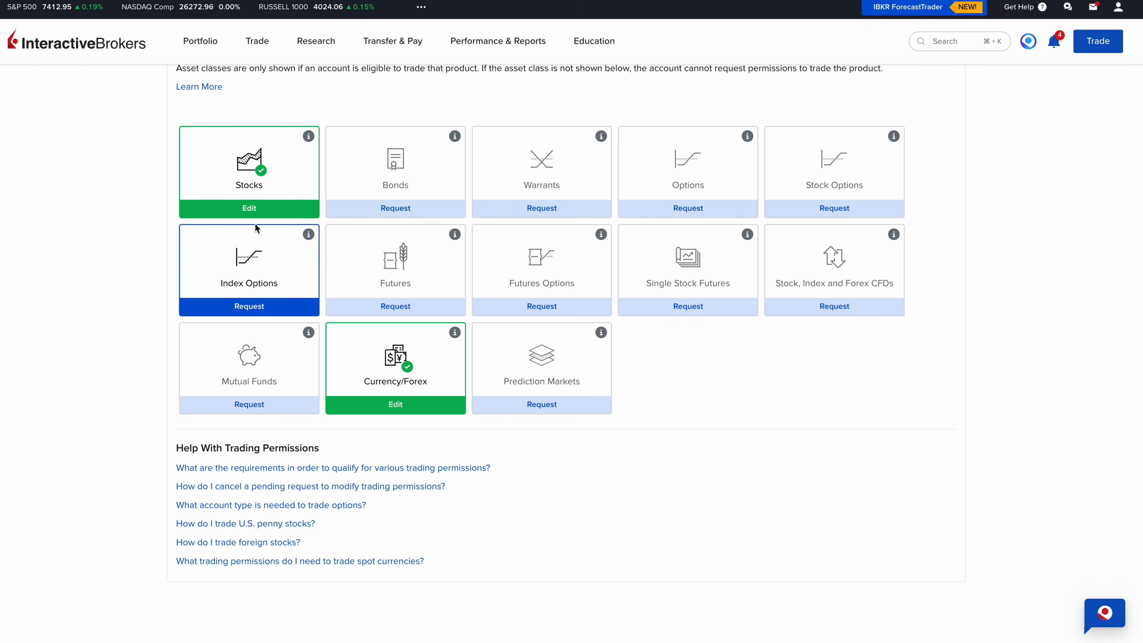
pyautogui.click(252, 210)
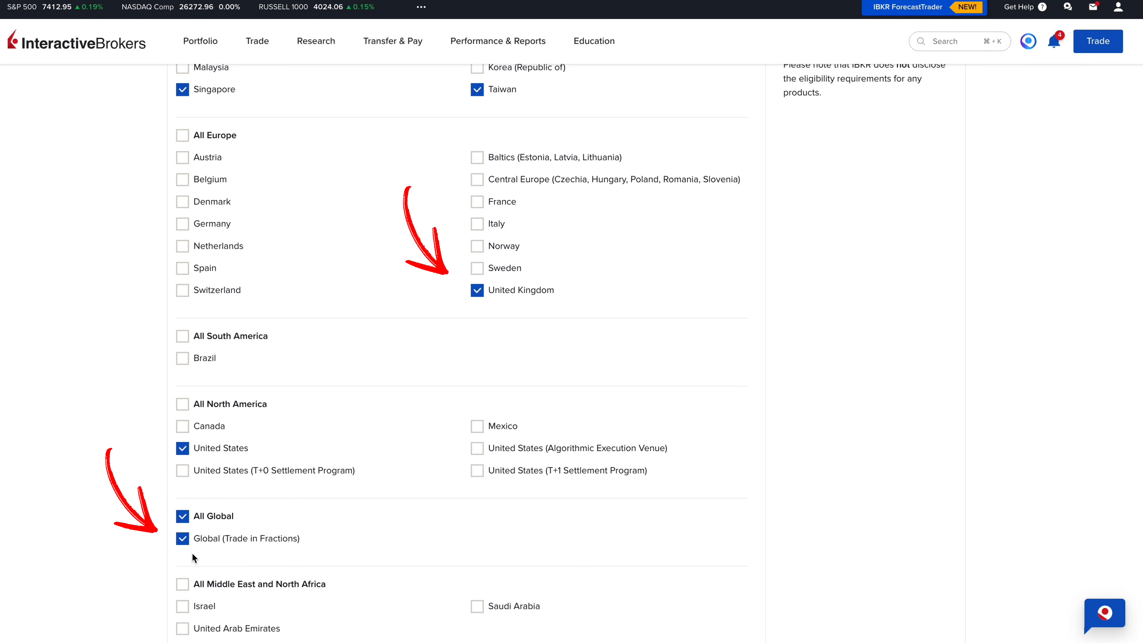
pyautogui.scroll(-3, 192, 553)
pyautogui.click(941, 561)
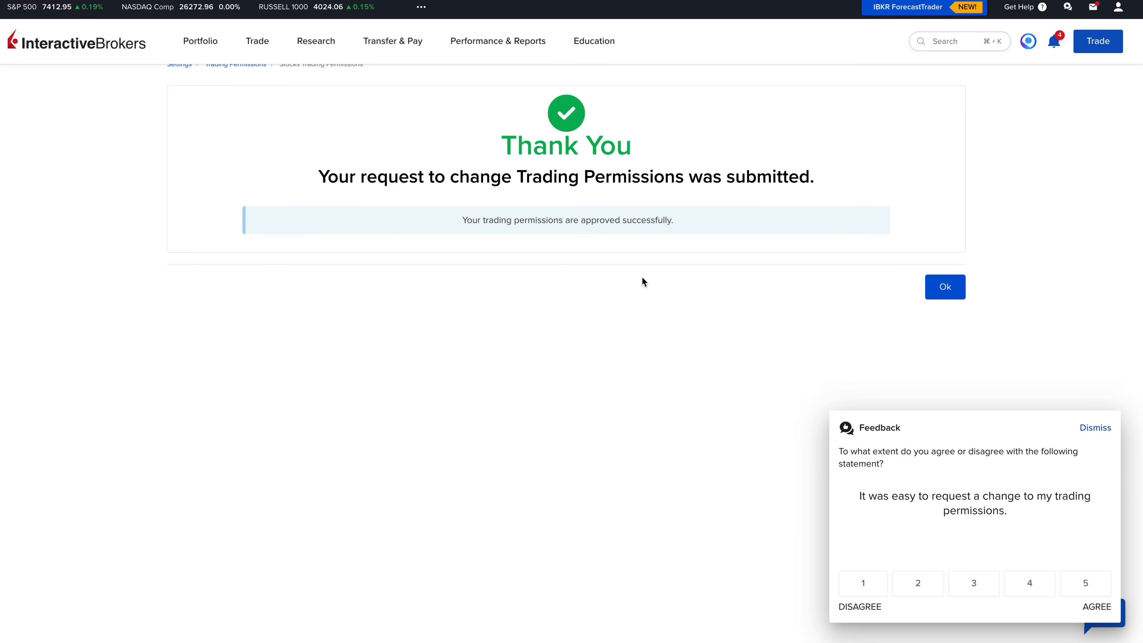
pyautogui.click(1093, 427)
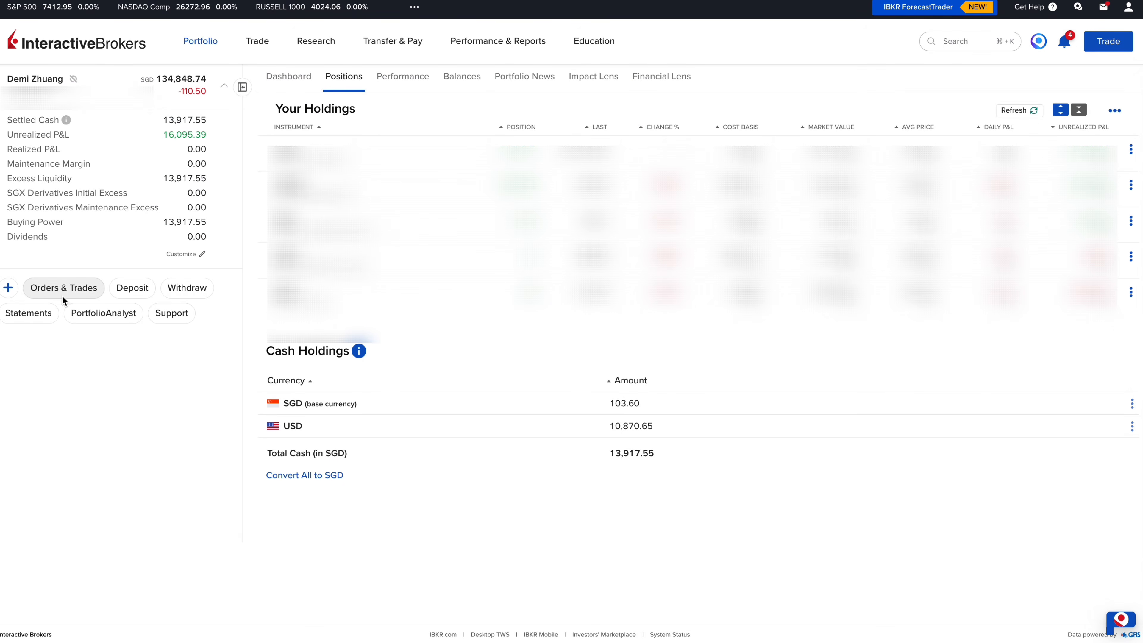
# Step: Start a deposit with a new deposit method and choose Singapore Dollar (SGD) as its currency
pyautogui.click(2, 289)
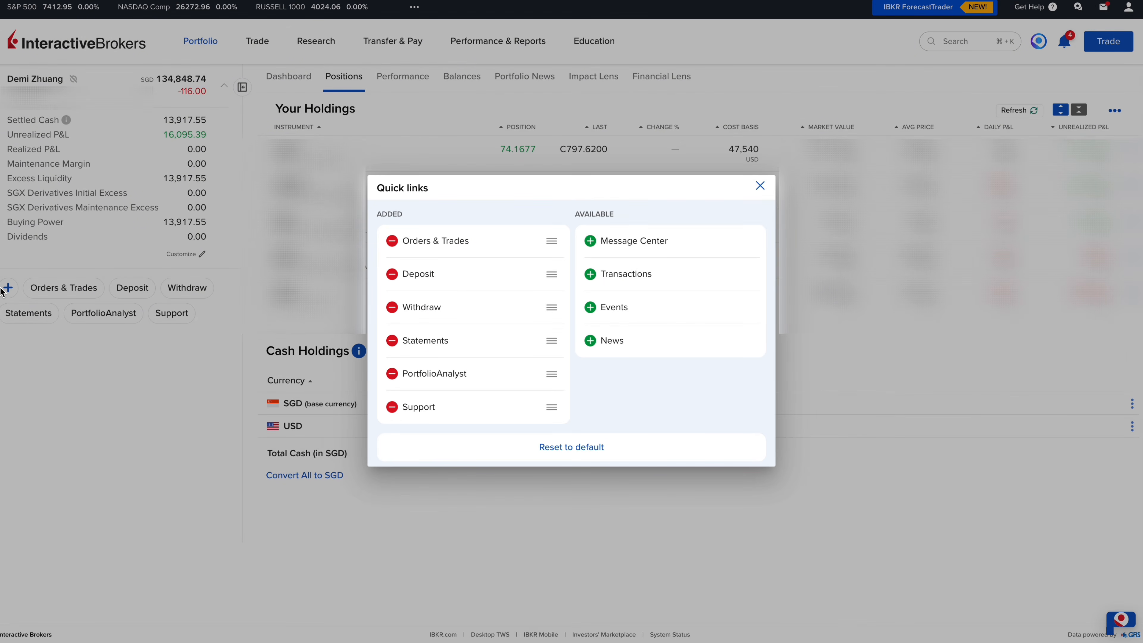
pyautogui.click(141, 289)
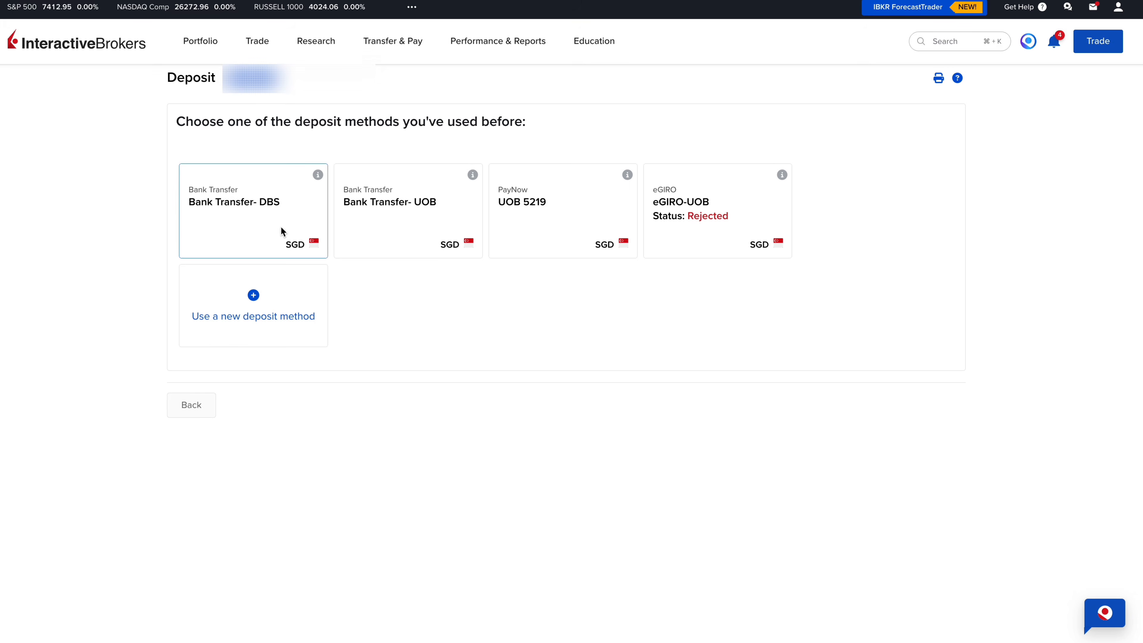
pyautogui.click(290, 300)
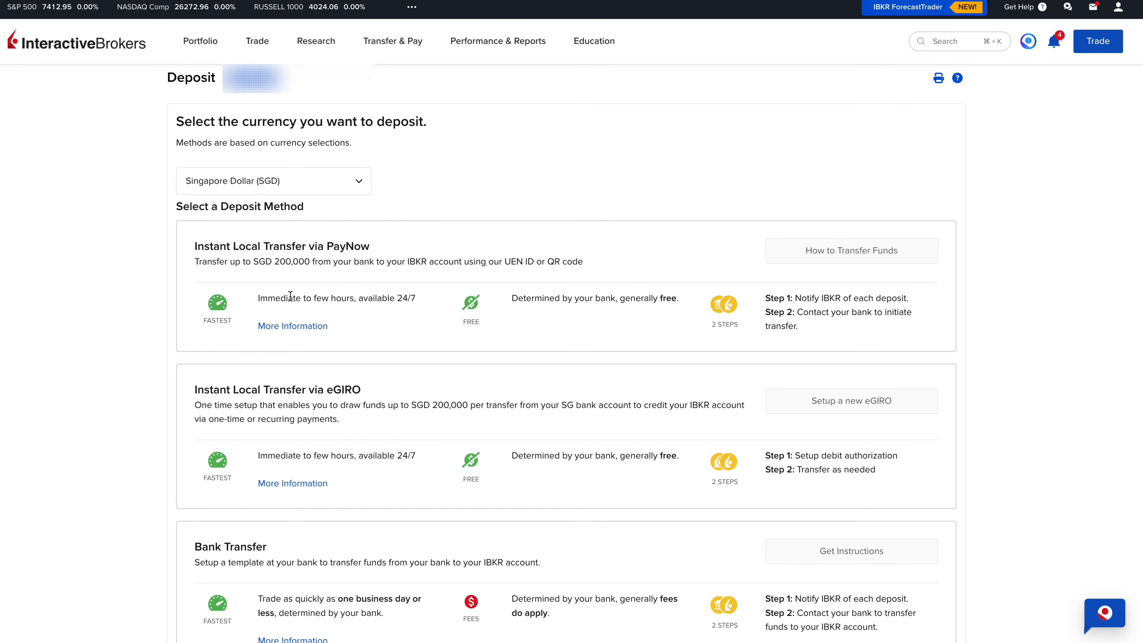
pyautogui.click(359, 183)
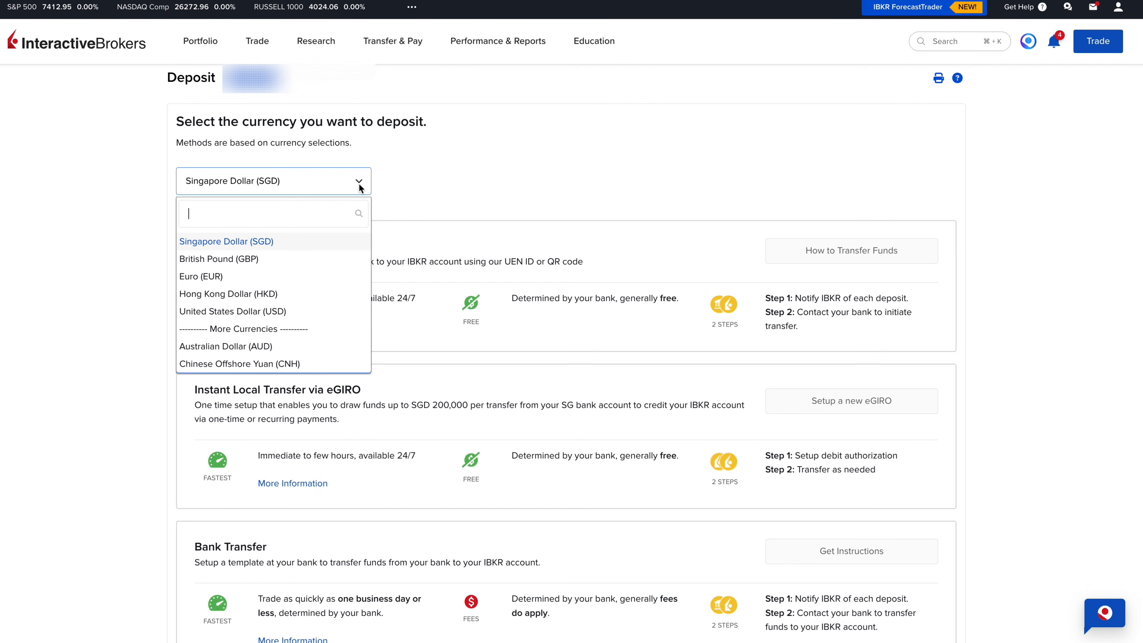
pyautogui.click(277, 243)
# Step: Start setting up a new eGIRO as the deposit method and browse the list of Singapore banks
pyautogui.scroll(-2, 386, 246)
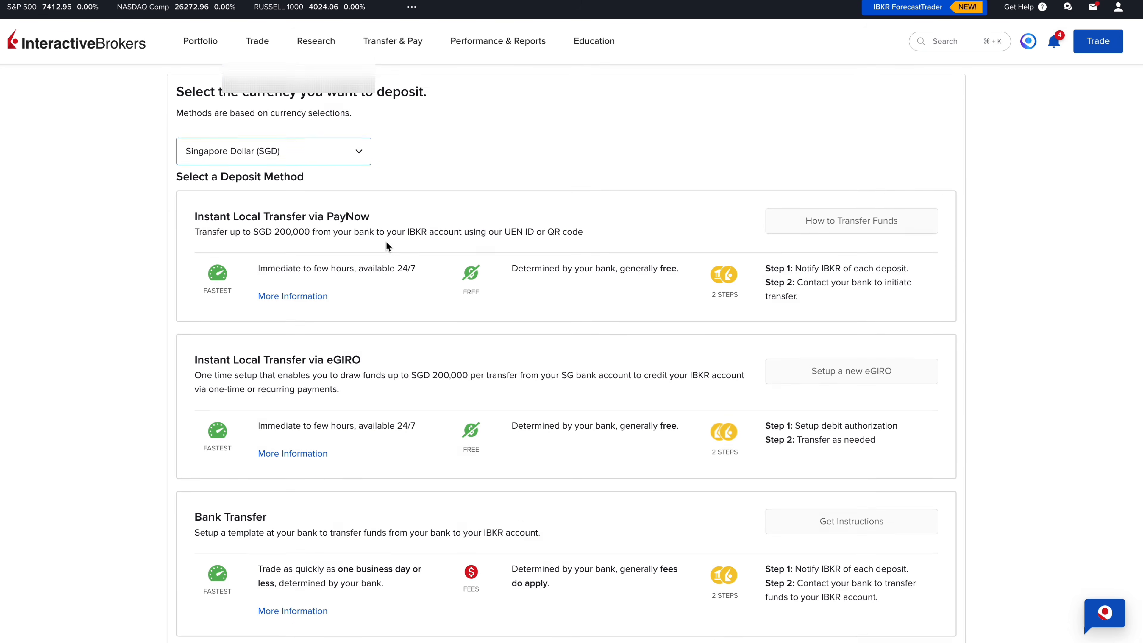
pyautogui.scroll(-2, 386, 246)
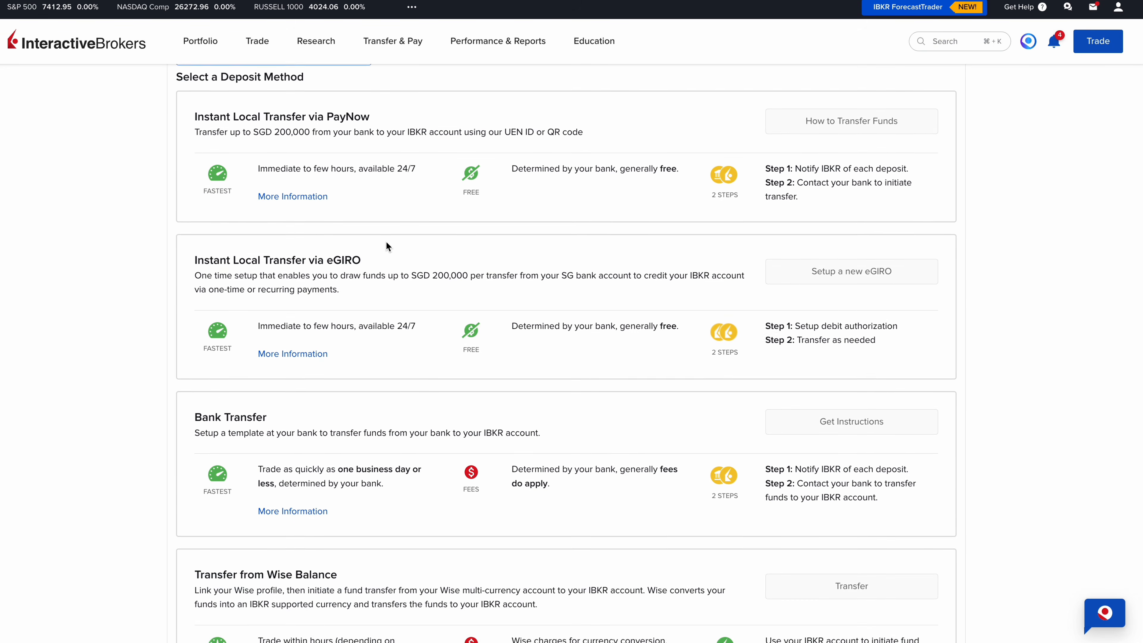
pyautogui.scroll(-1, 386, 245)
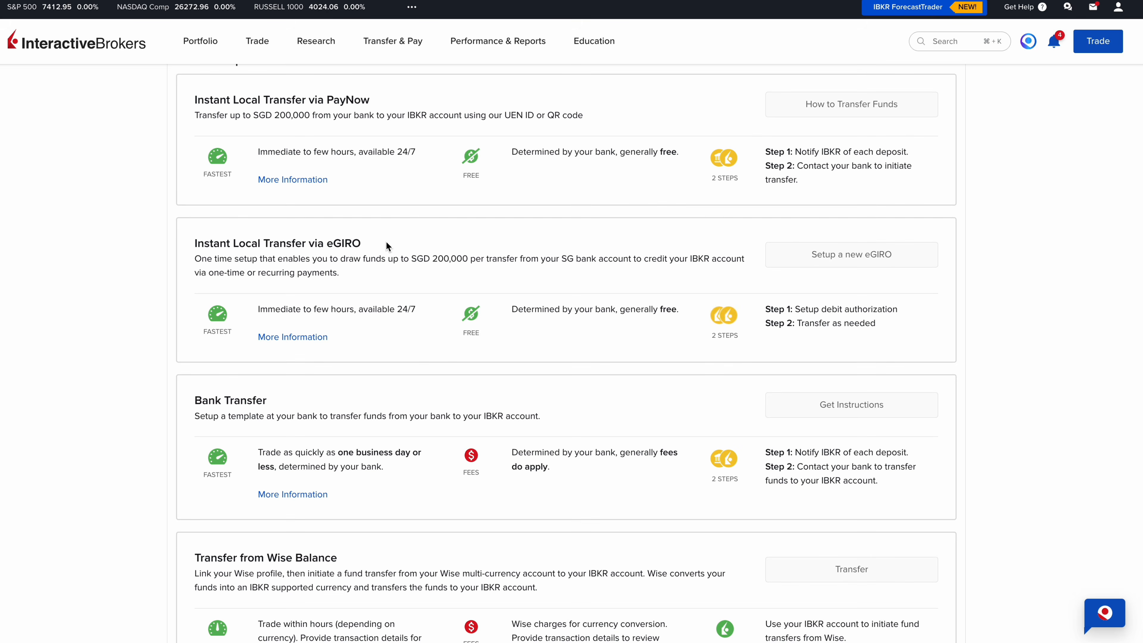
pyautogui.click(831, 250)
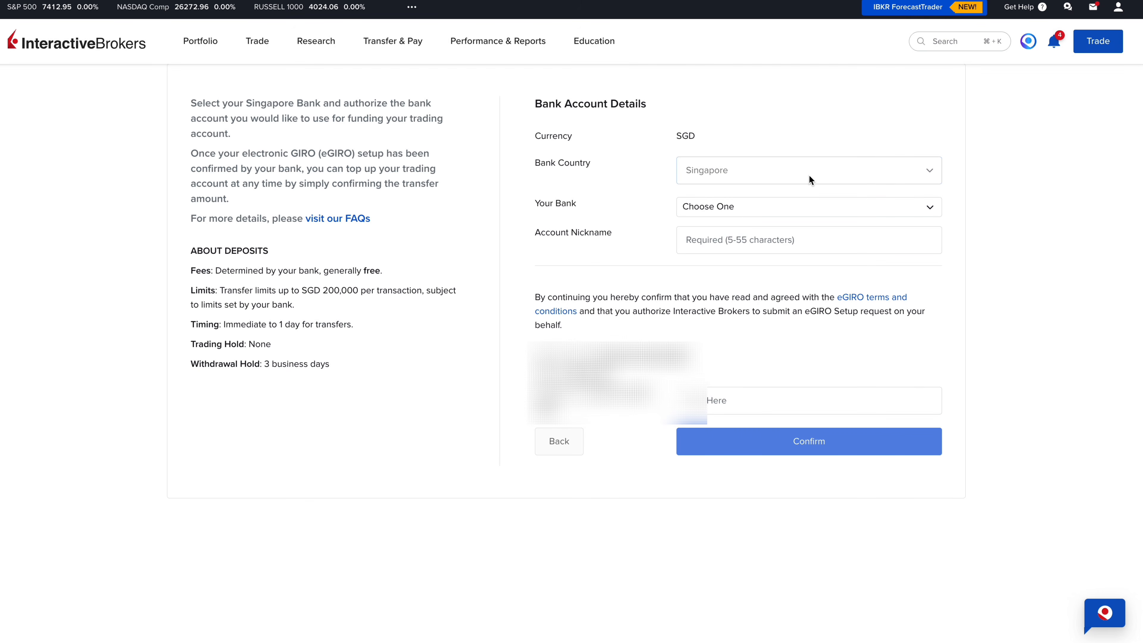
pyautogui.click(822, 206)
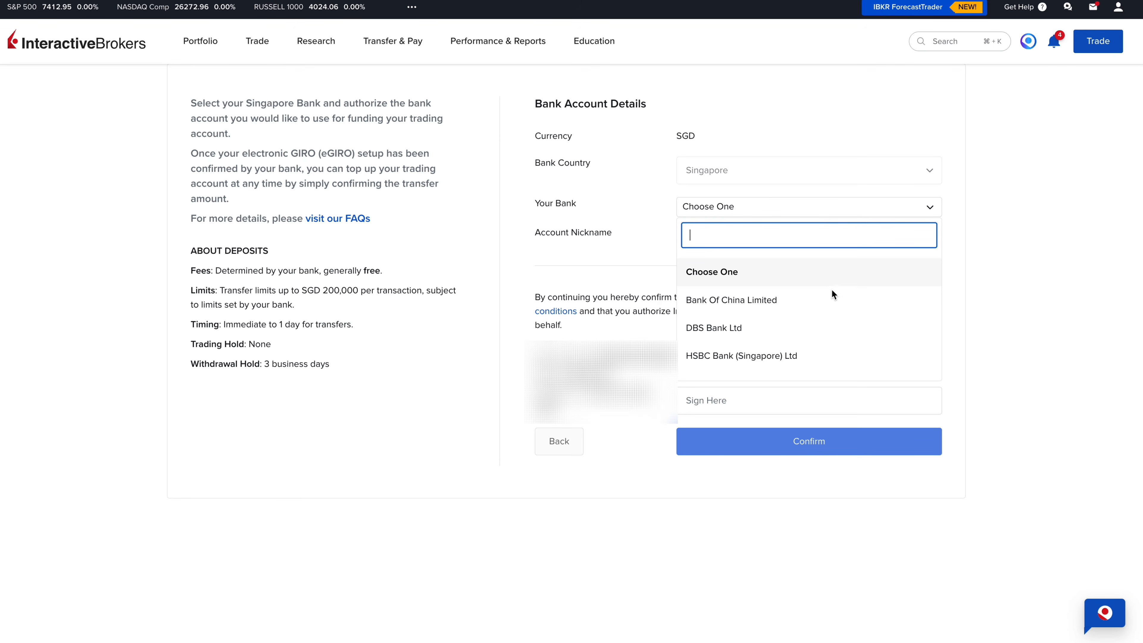
pyautogui.scroll(-5, 833, 304)
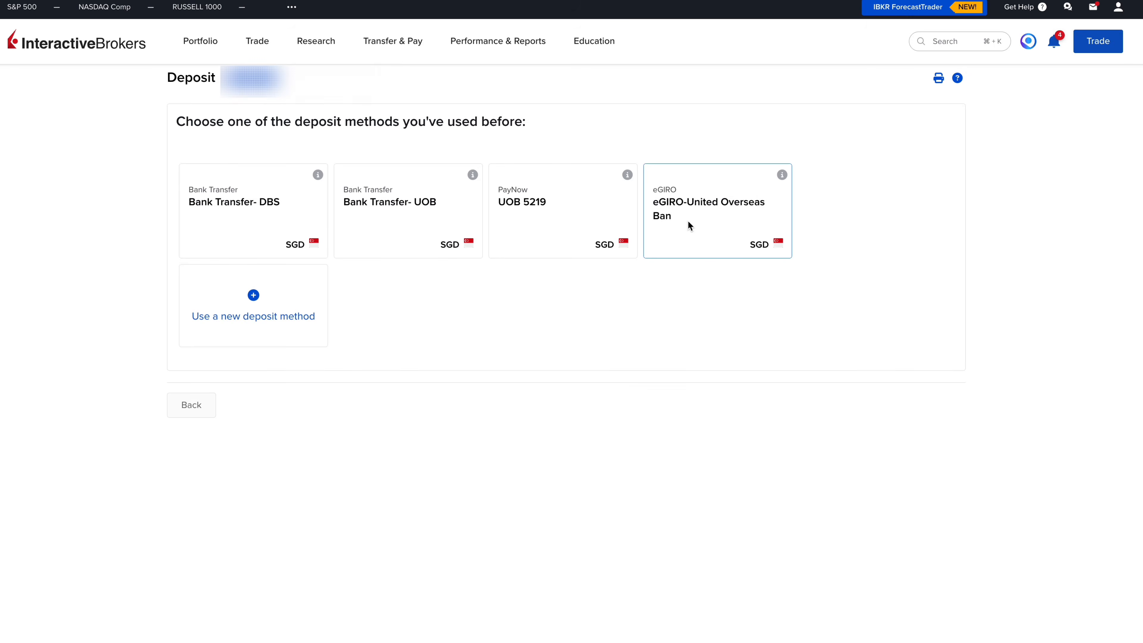
# Step: Enter a deposit of 1,000 SGD through the eGIRO-United Overseas Ban method and make it a recurring transaction
pyautogui.click(687, 219)
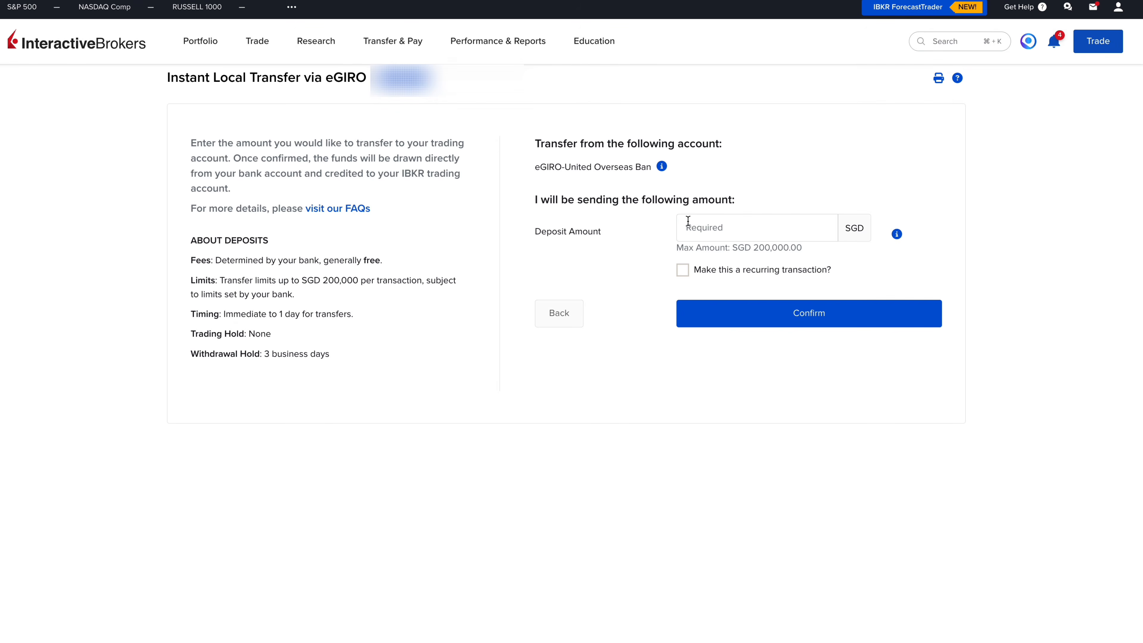
pyautogui.click(688, 220)
pyautogui.write('1000')
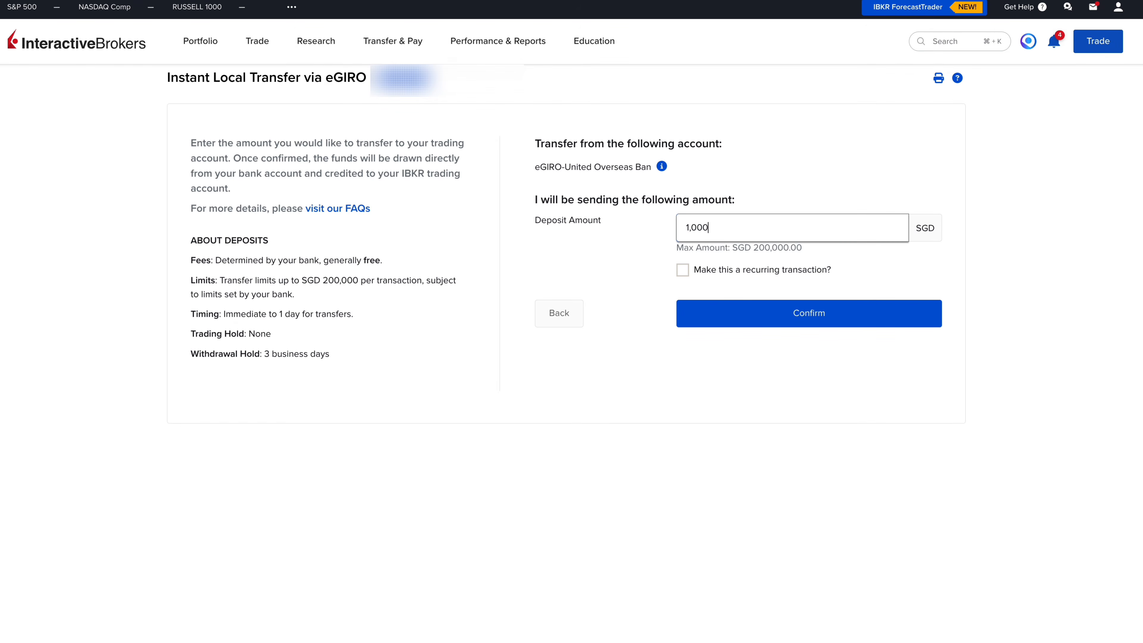
pyautogui.click(681, 270)
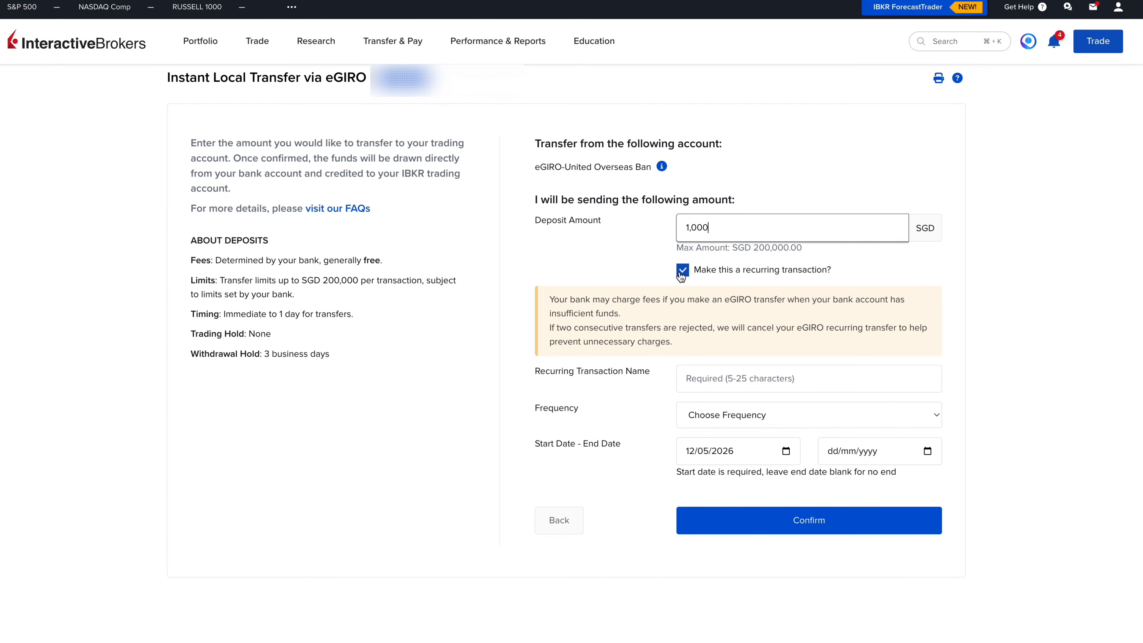
# Step: Name the recurring transaction "Monthly S&P500", set it to Monthly starting 13/05/2026, and confirm the transfer
pyautogui.click(702, 375)
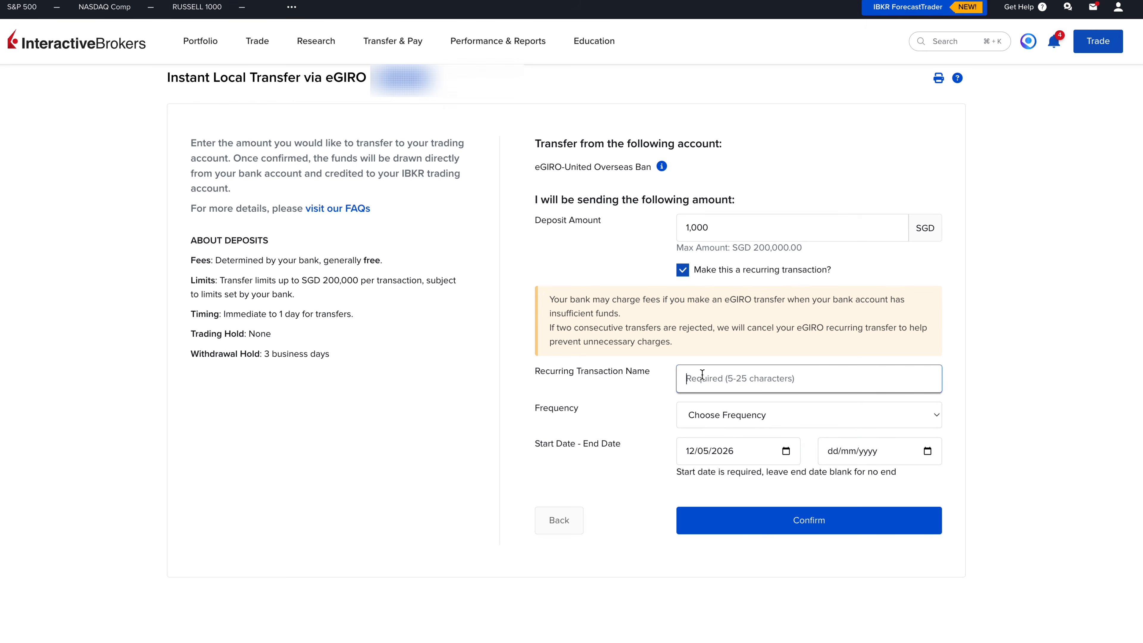
pyautogui.write('Monthly S&P500')
pyautogui.click(726, 405)
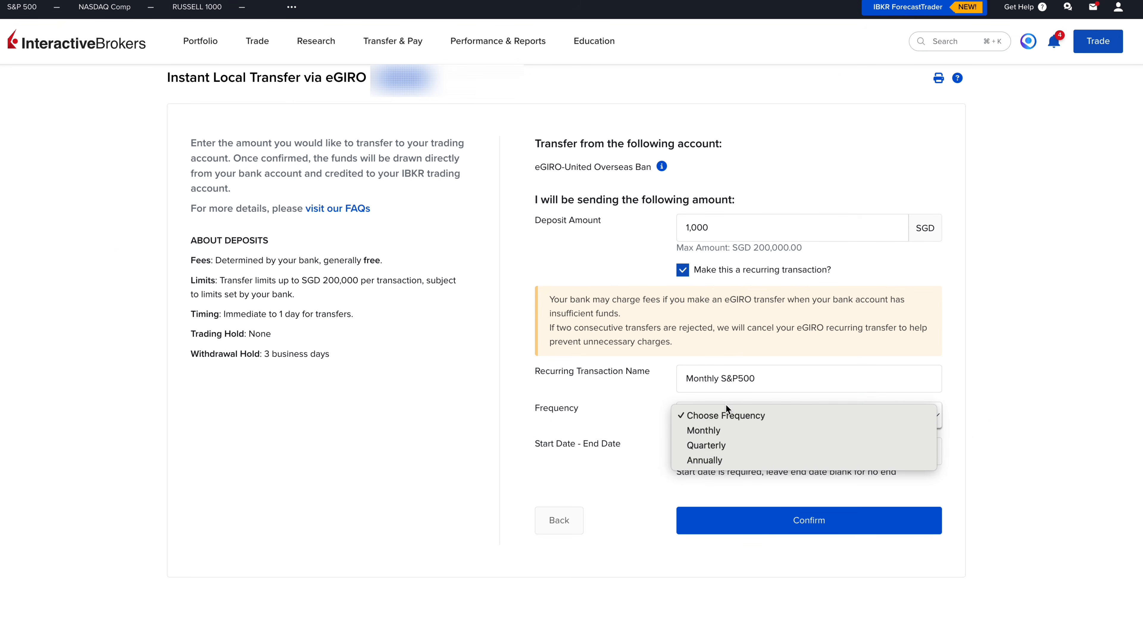
pyautogui.click(728, 430)
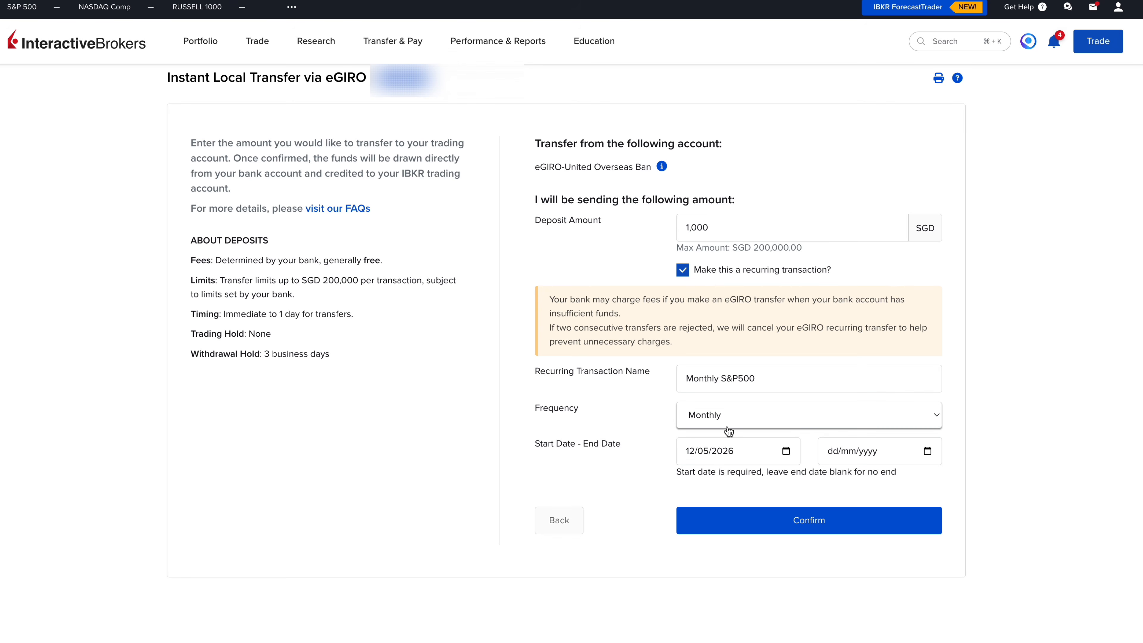
pyautogui.click(730, 451)
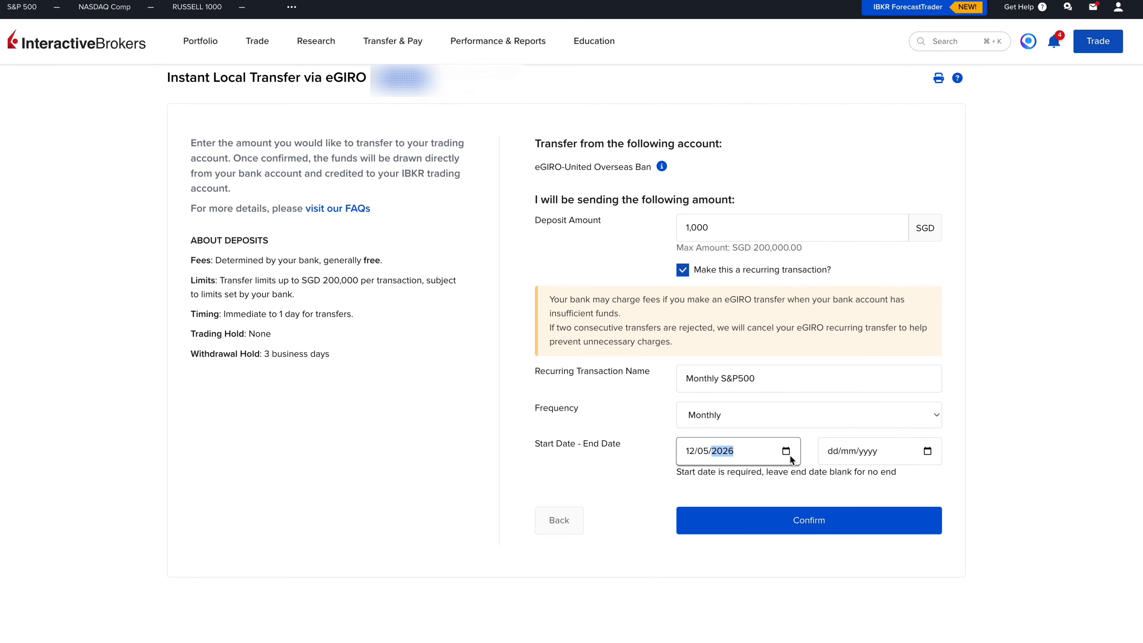
pyautogui.click(786, 451)
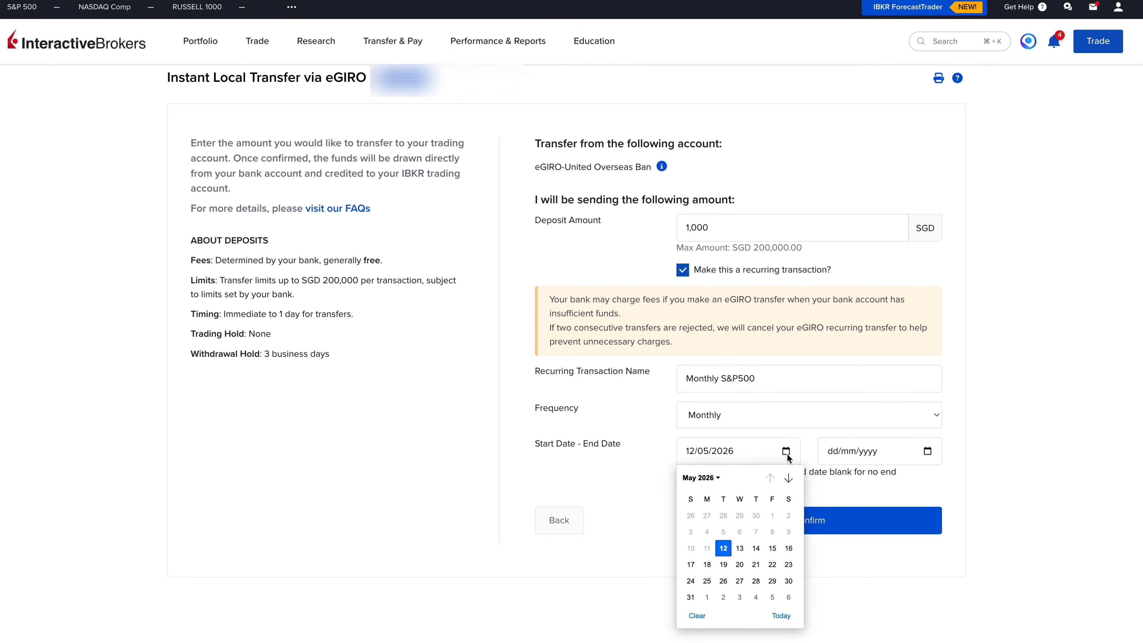
pyautogui.click(737, 549)
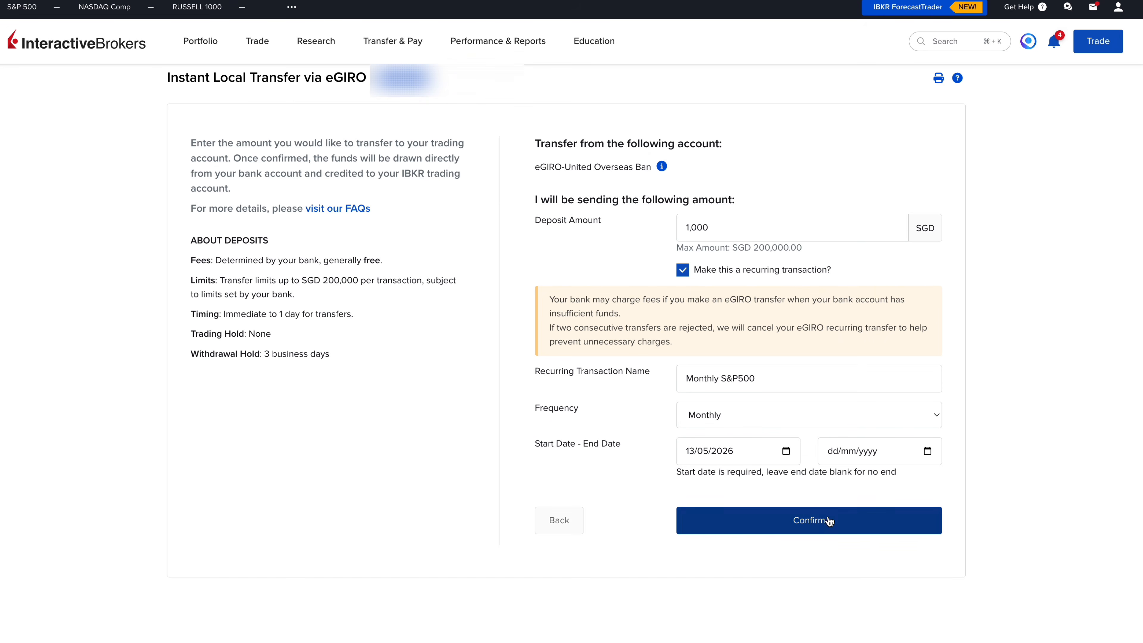
pyautogui.click(839, 526)
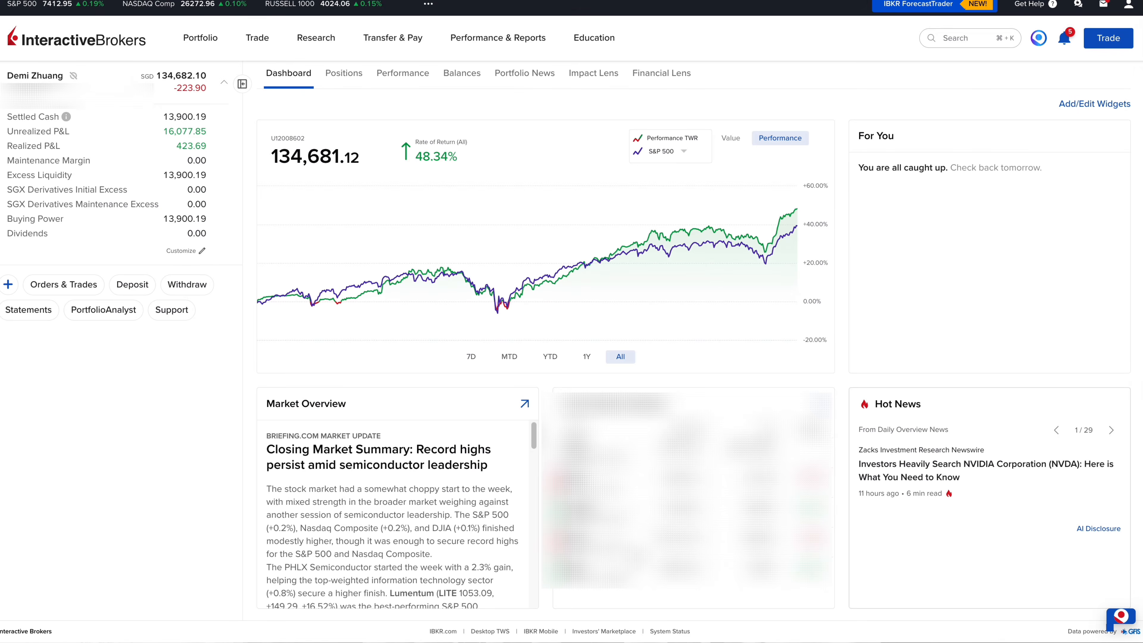
# Step: Search for SPYL, open its LSEETF listing and start creating a recurring investment in it
pyautogui.click(959, 41)
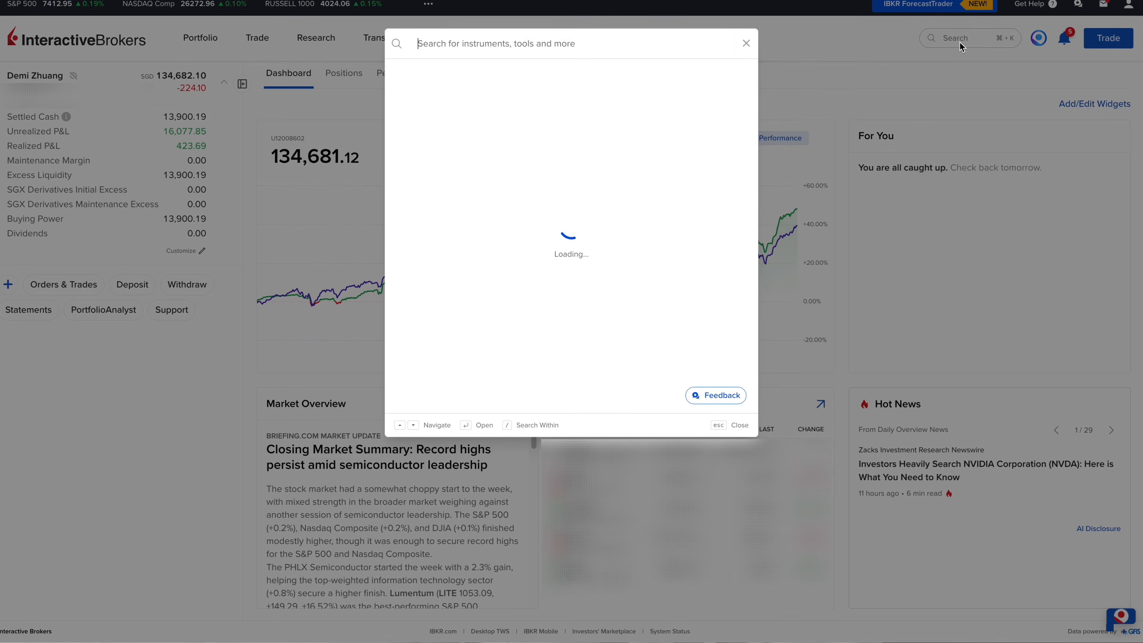
pyautogui.write('SPYL')
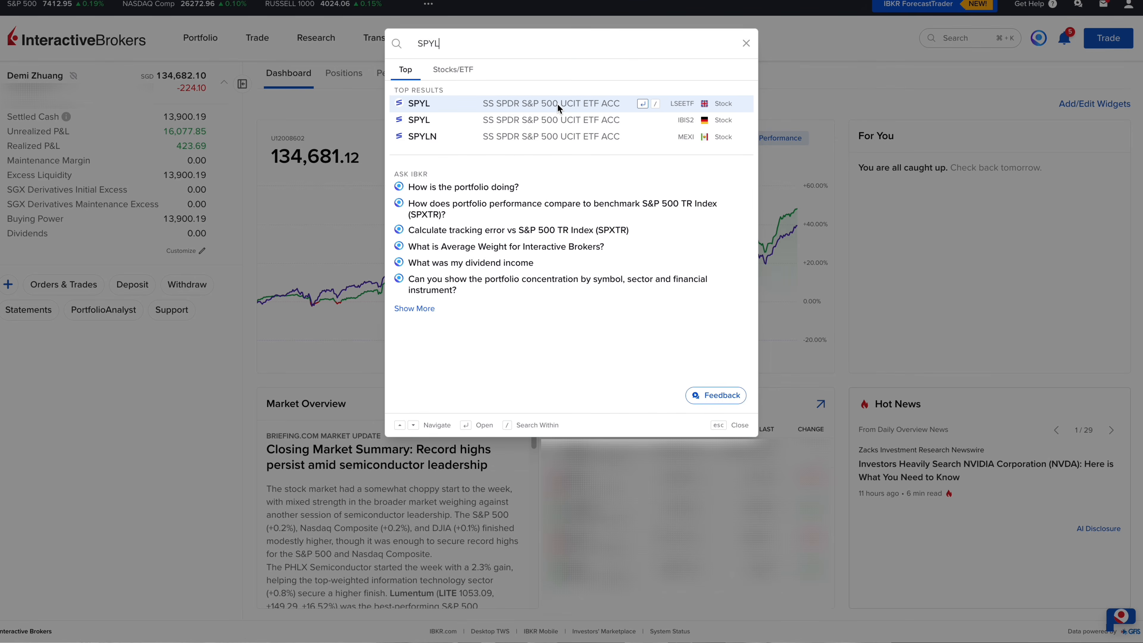
pyautogui.click(558, 103)
pyautogui.click(776, 169)
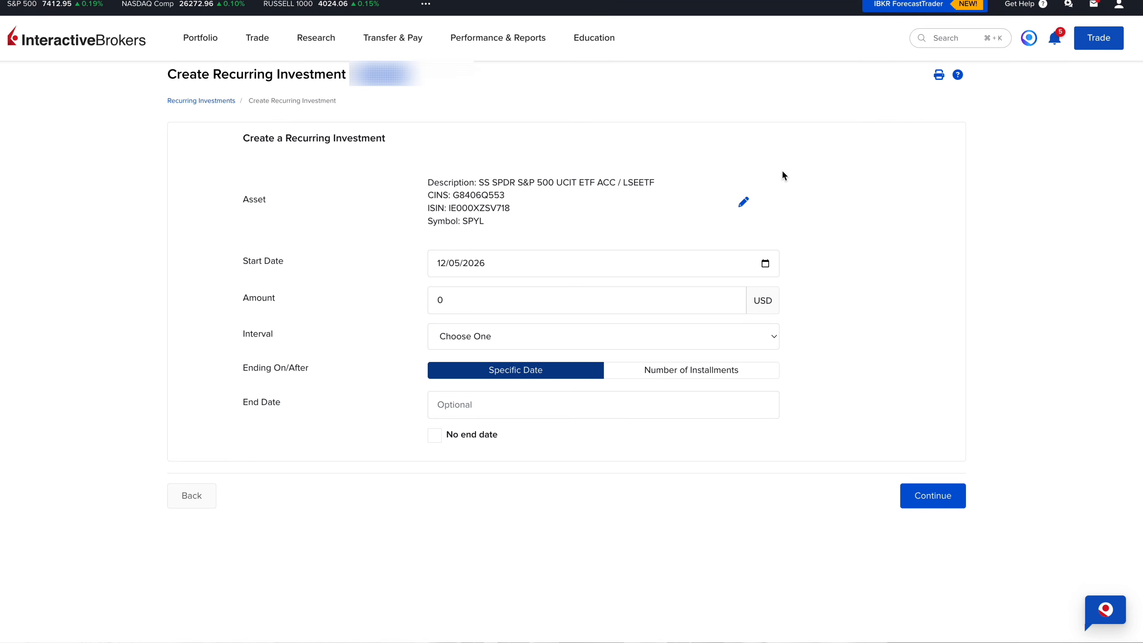
# Step: Set the SPYL recurring investment to 200 USD Monthly from 18/05/2026 with no end date, and continue
pyautogui.click(755, 267)
pyautogui.click(502, 335)
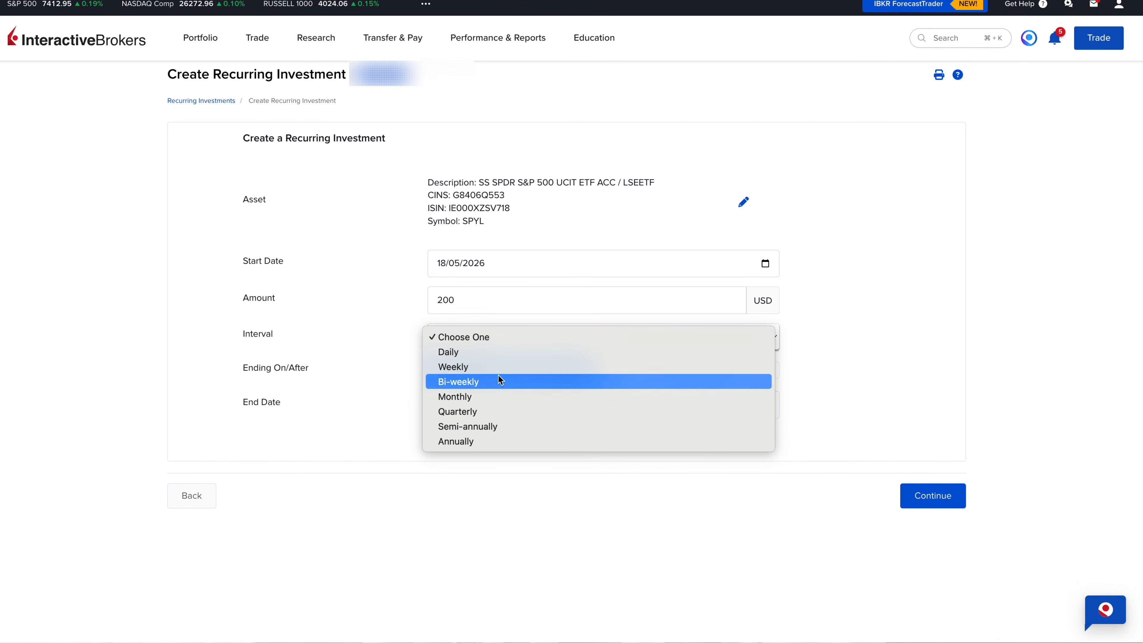
pyautogui.click(497, 393)
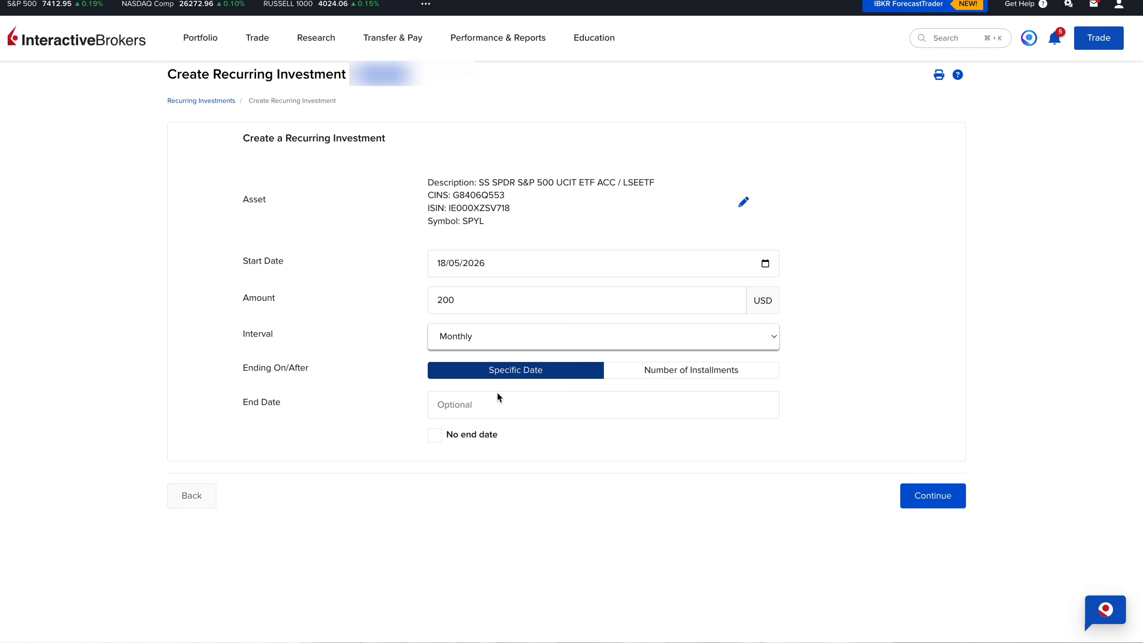
pyautogui.click(435, 439)
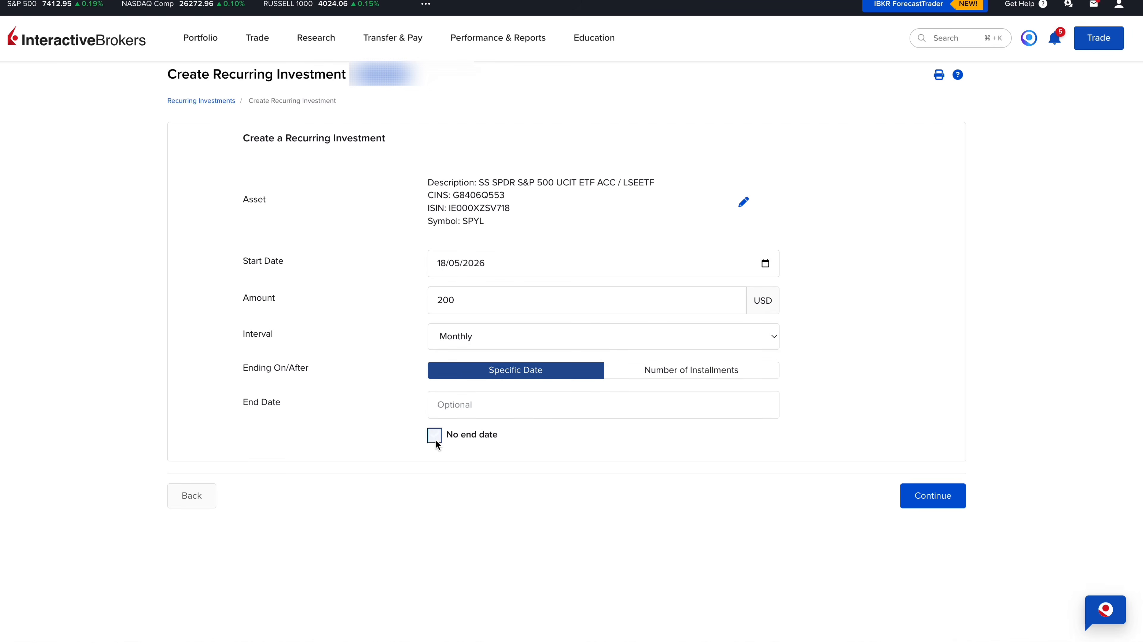
pyautogui.click(951, 495)
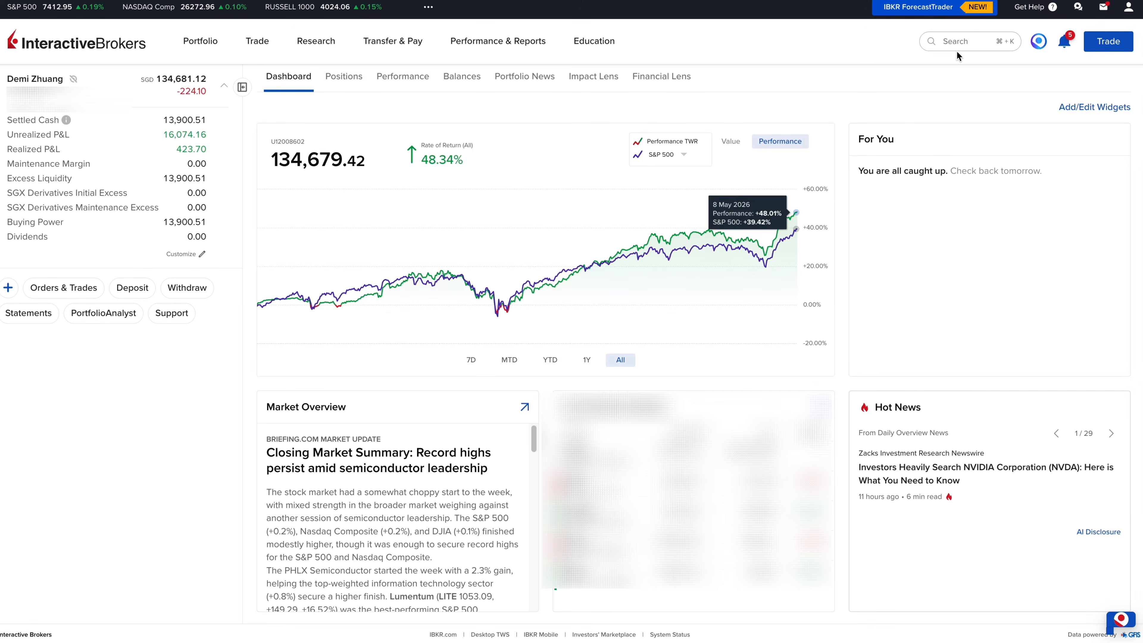
# Step: Search the site for "recurring" and open the Recurring Investments tool
pyautogui.click(956, 42)
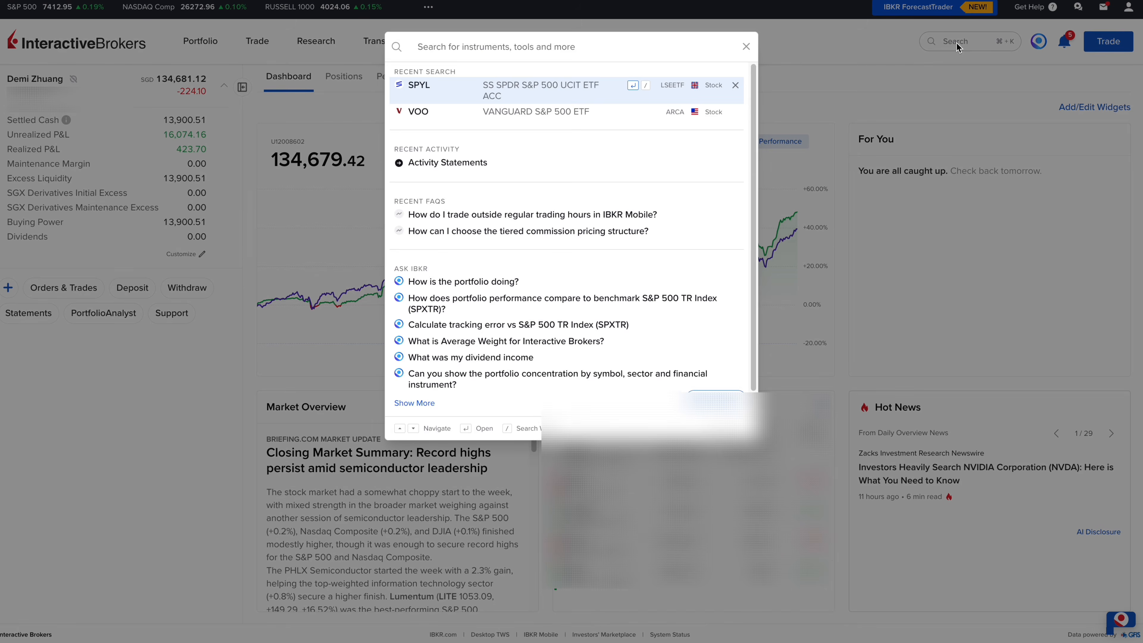
pyautogui.write('recurring')
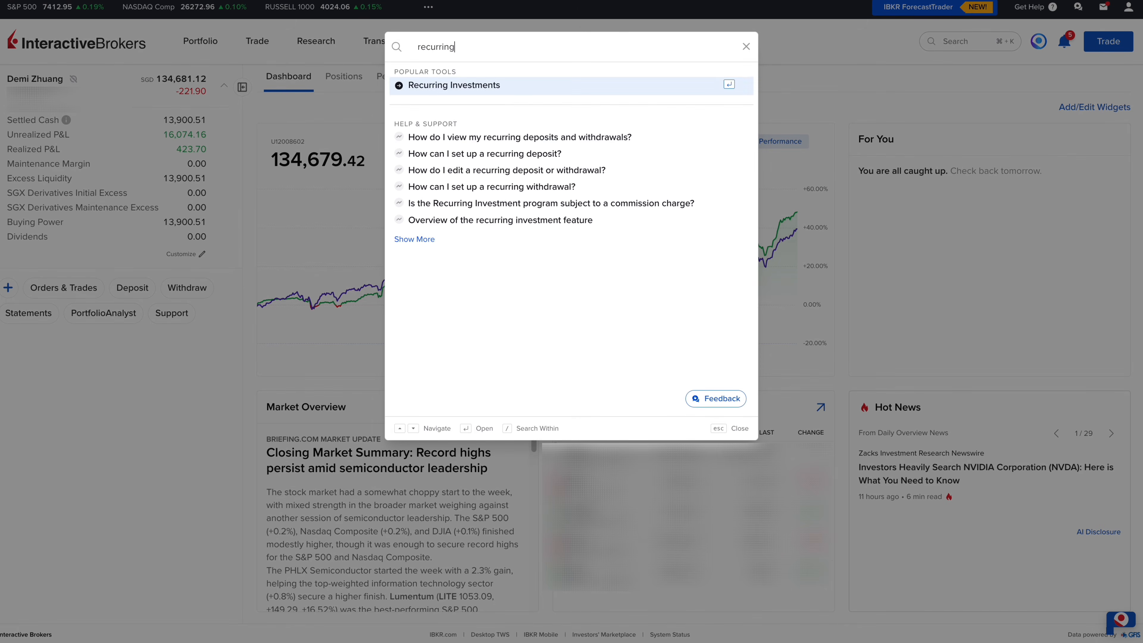
pyautogui.click(479, 85)
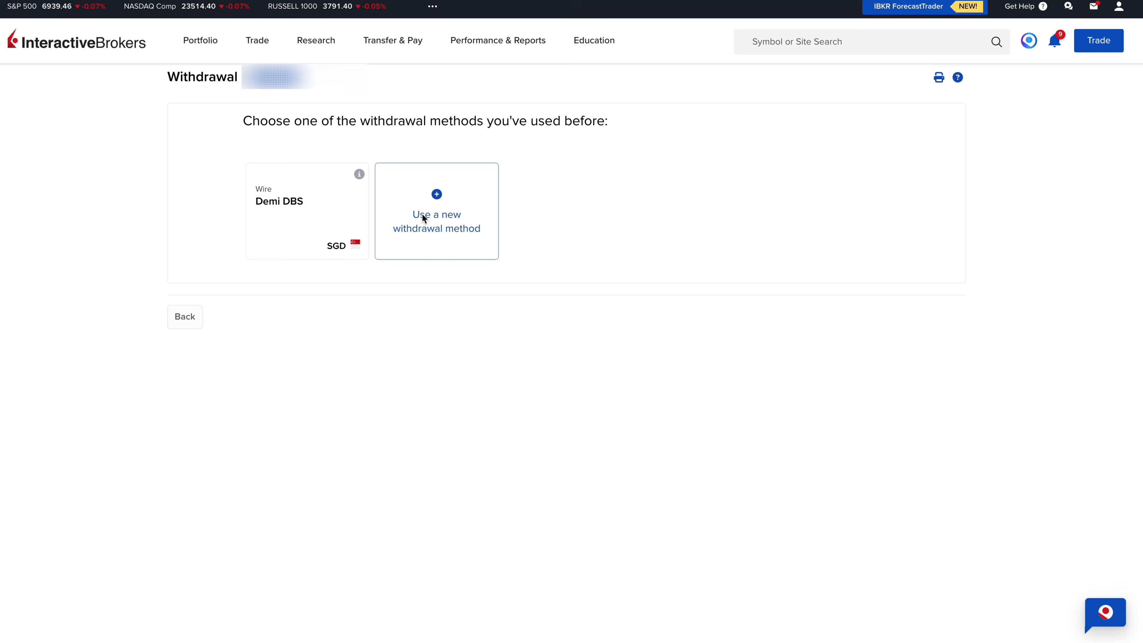
# Step: Choose to use a new withdrawal method for the withdrawal
pyautogui.click(423, 218)
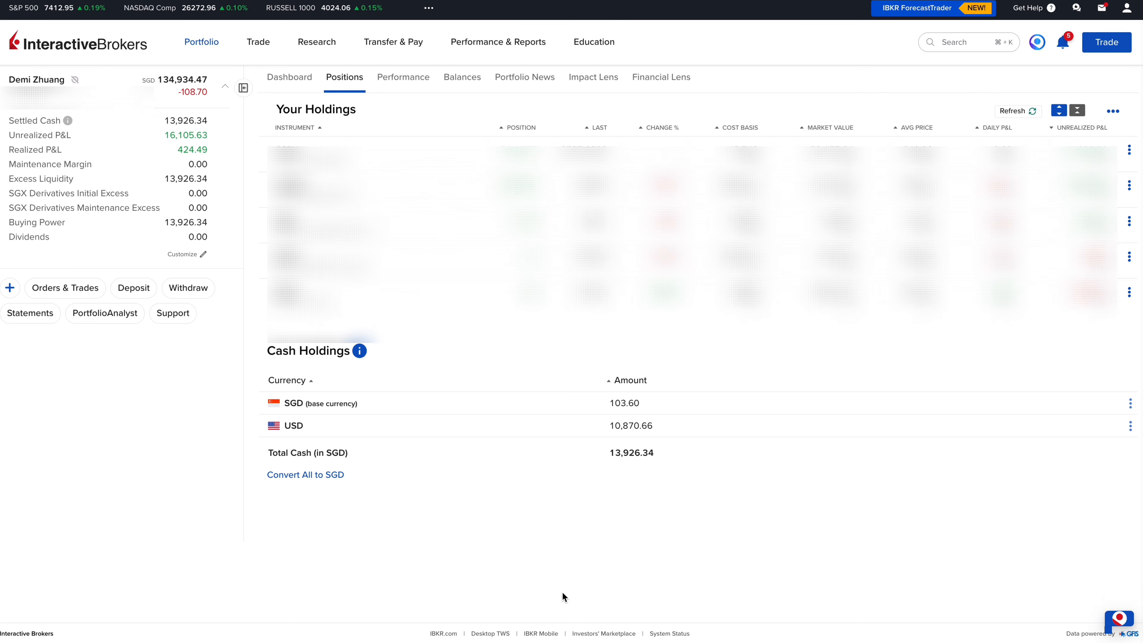
# Step: Search for CSPX and open the iShares Core S&P 500 listing on LSEETF
pyautogui.click(962, 43)
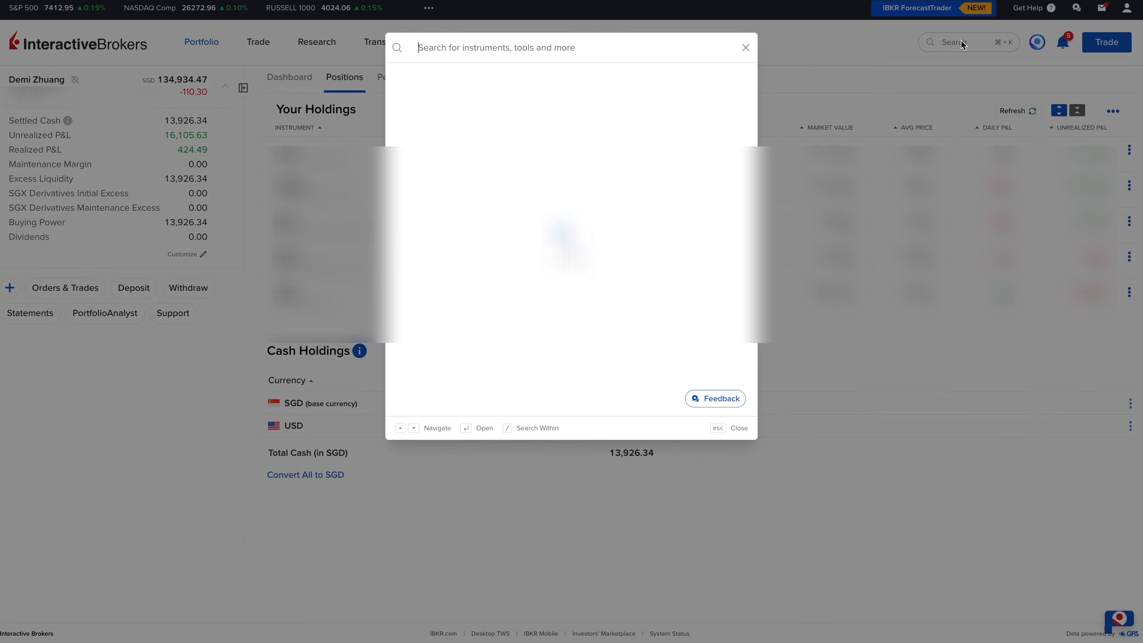
pyautogui.write('cspx')
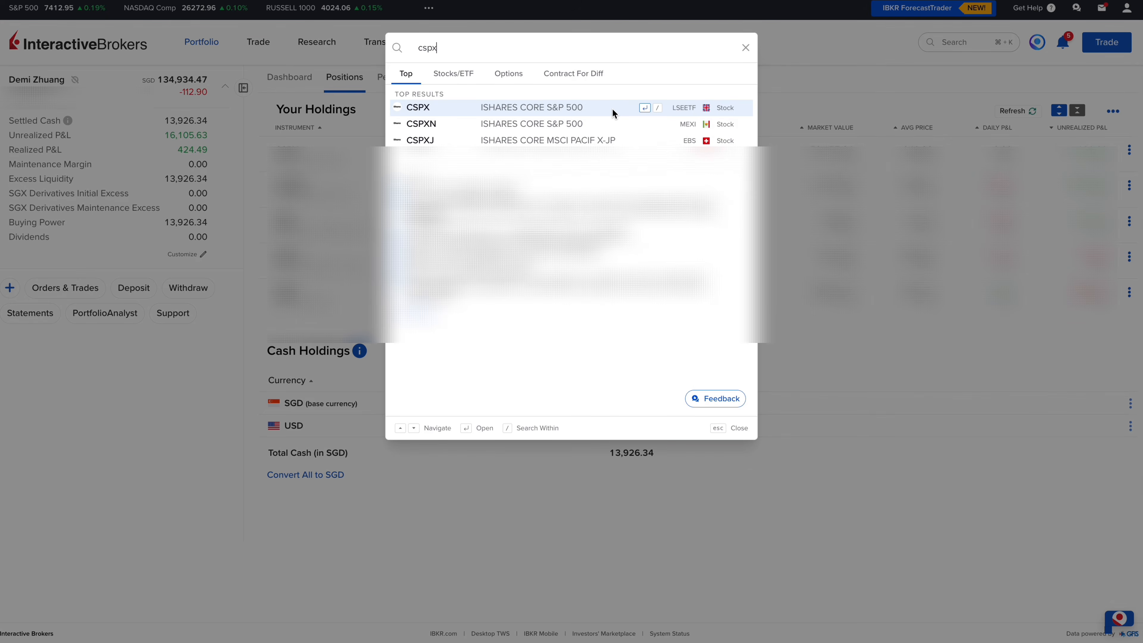
pyautogui.click(612, 109)
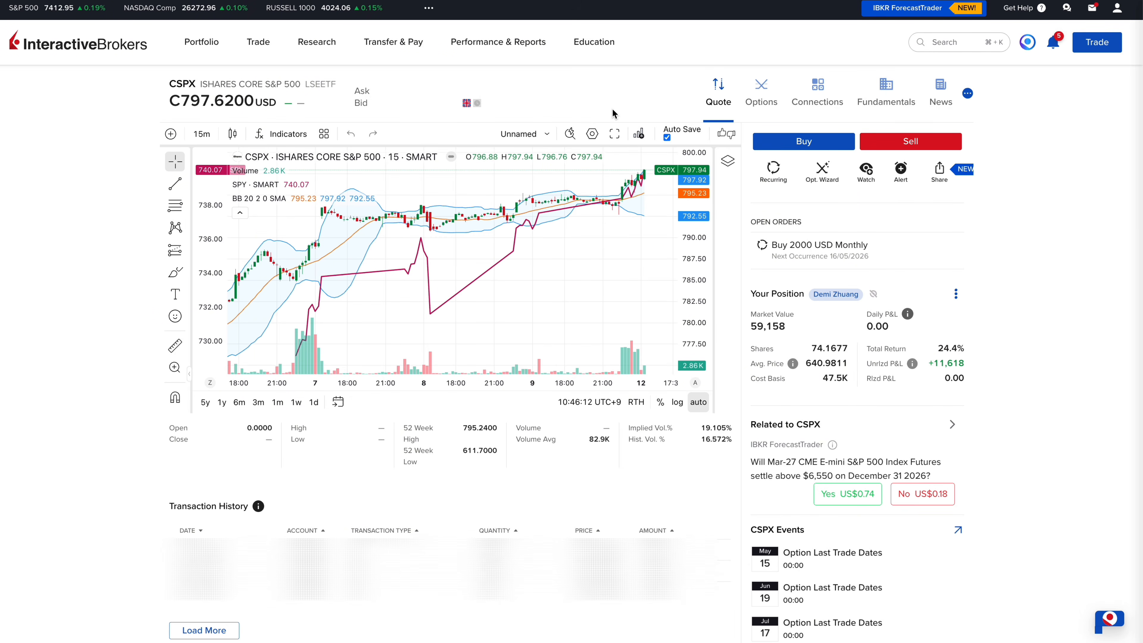
# Step: Start a buy order for CSPX and set its quantity to 1,000 in USD instead of shares
pyautogui.click(770, 142)
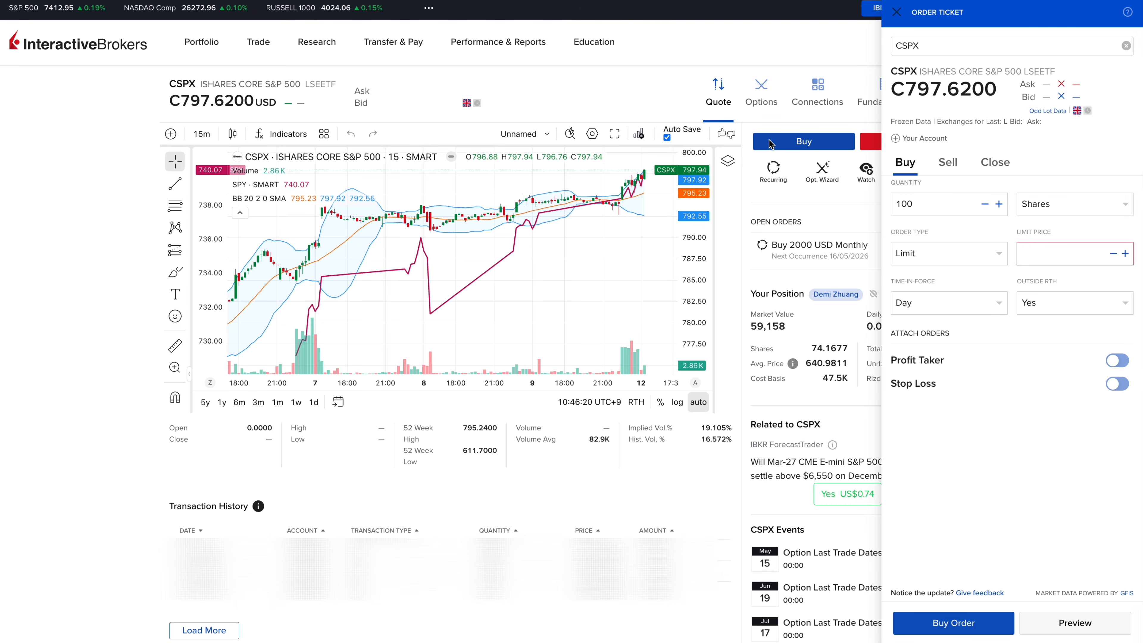
pyautogui.click(1035, 215)
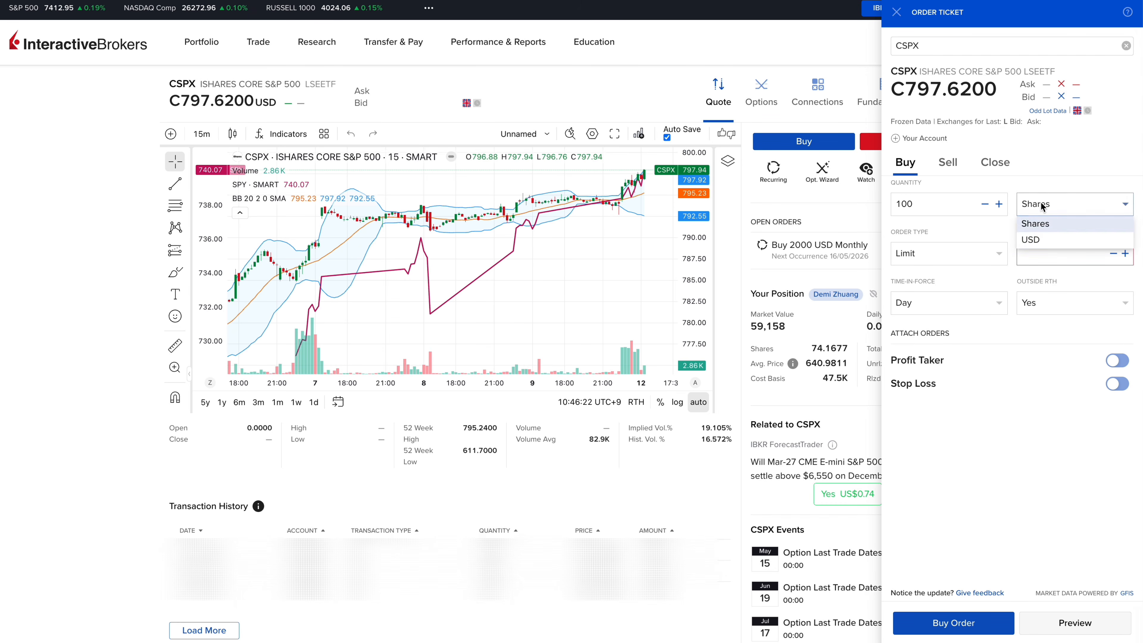
pyautogui.click(1039, 236)
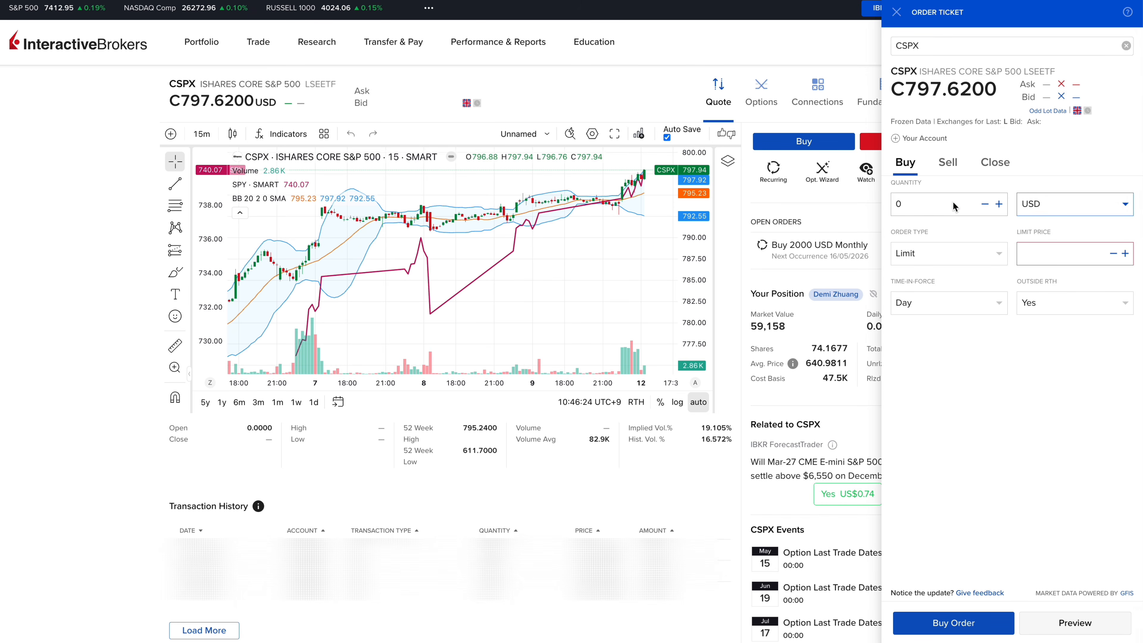
pyautogui.click(941, 202)
pyautogui.doubleClick(941, 203)
pyautogui.write('1000')
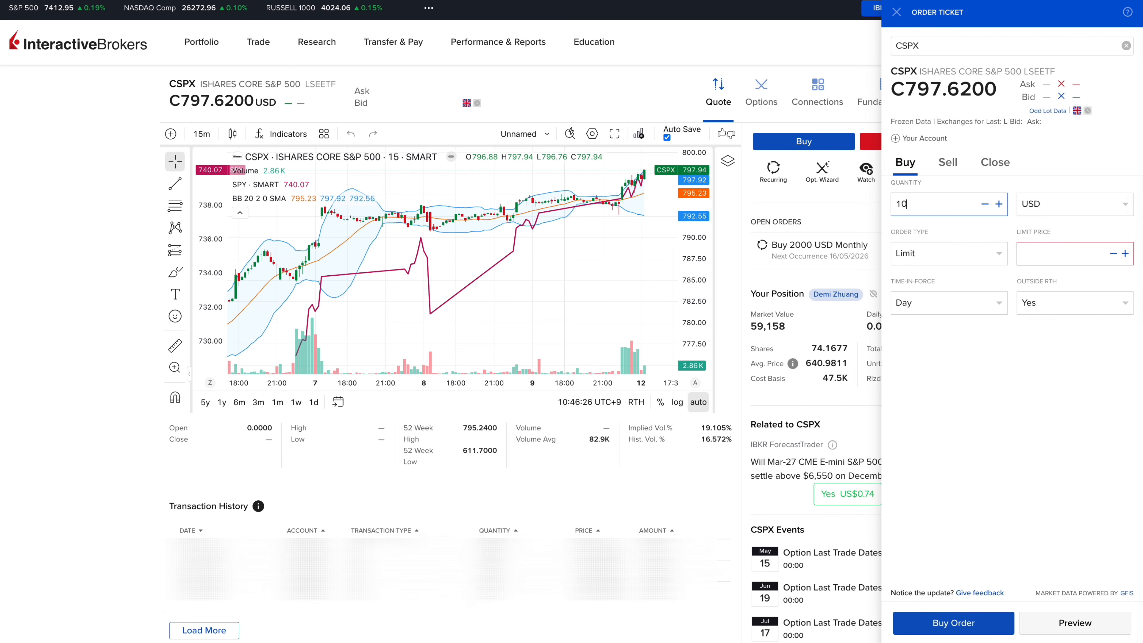
# Step: Keep the CSPX order type as Limit and set the limit price to 790
pyautogui.click(916, 255)
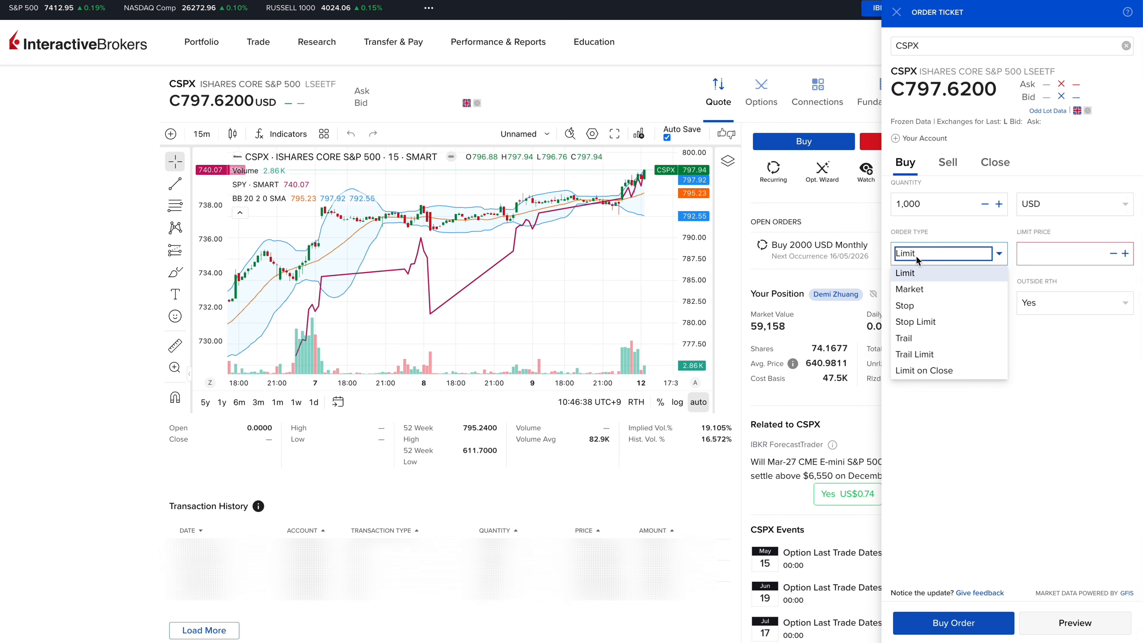
pyautogui.click(1073, 251)
pyautogui.write('7')
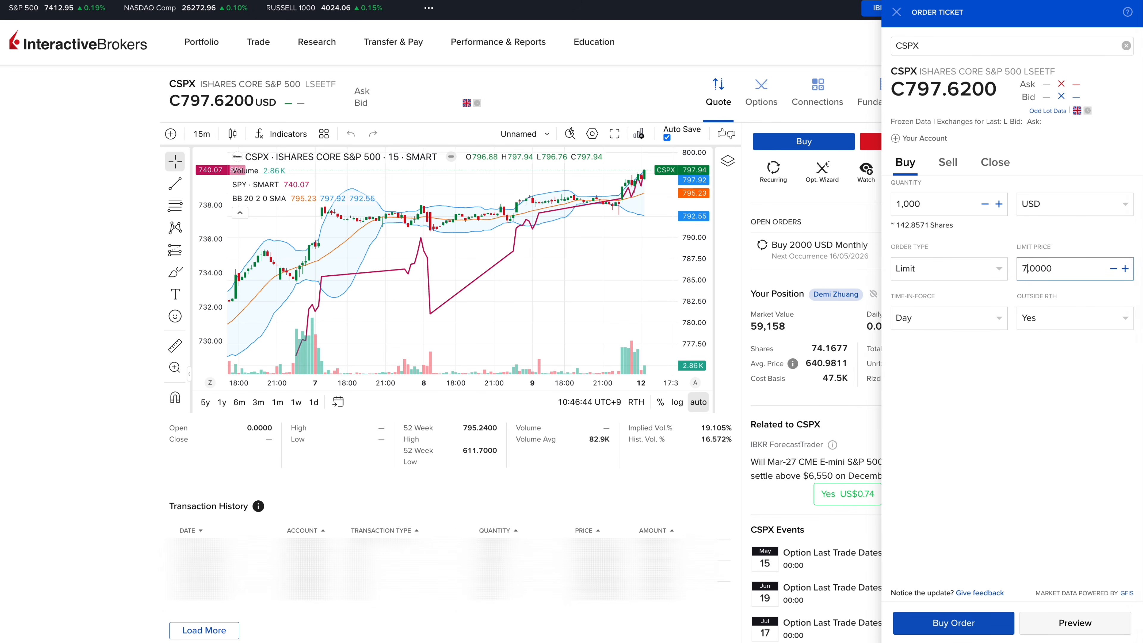
pyautogui.write('90')
# Step: Switch the CSPX order type to Market and return it to Limit
pyautogui.click(999, 269)
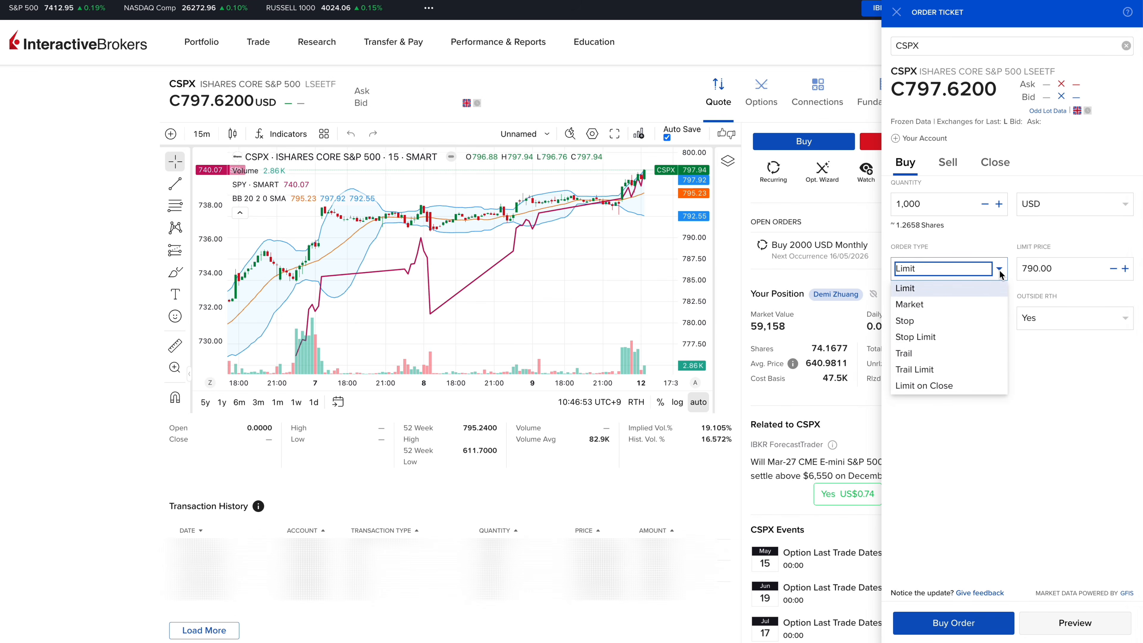
pyautogui.click(991, 307)
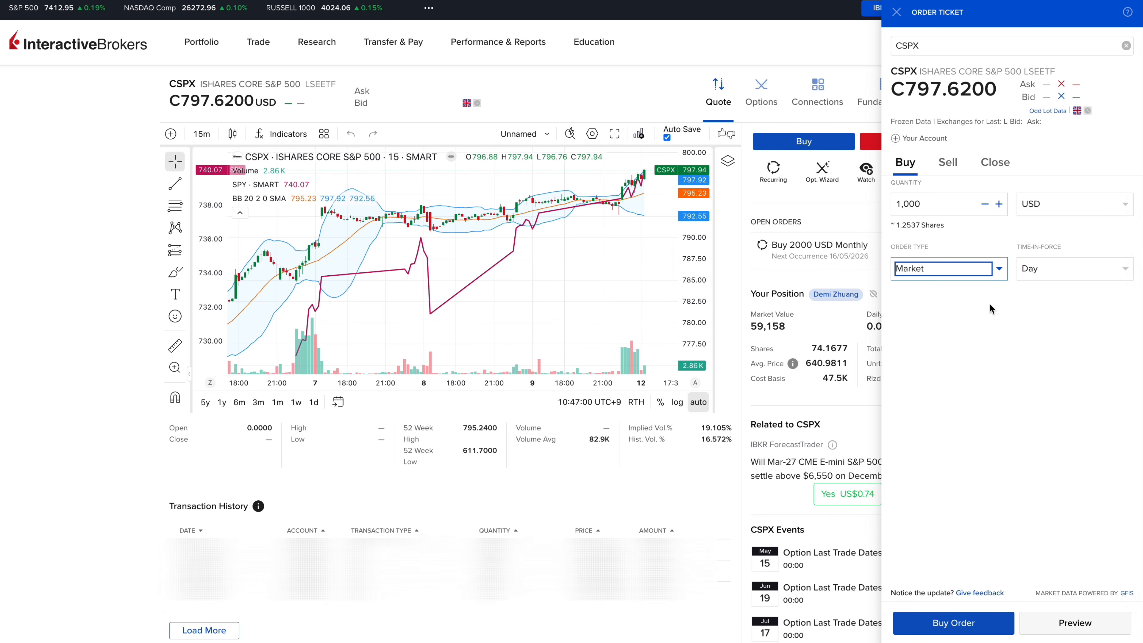
pyautogui.click(999, 270)
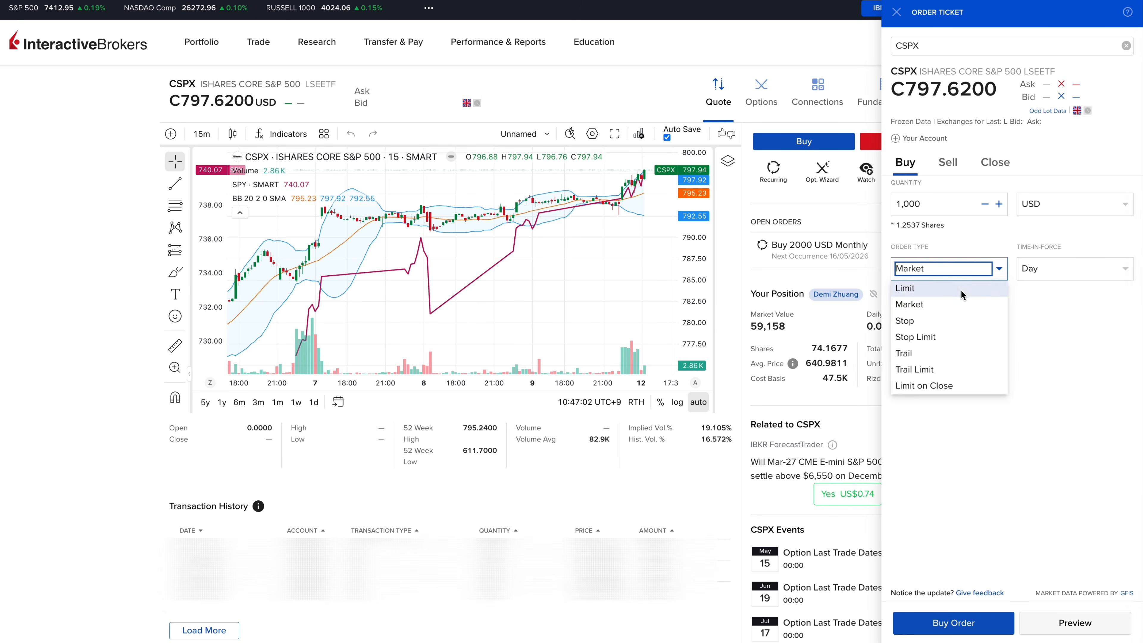
pyautogui.click(990, 287)
pyautogui.click(1060, 271)
pyautogui.click(1037, 369)
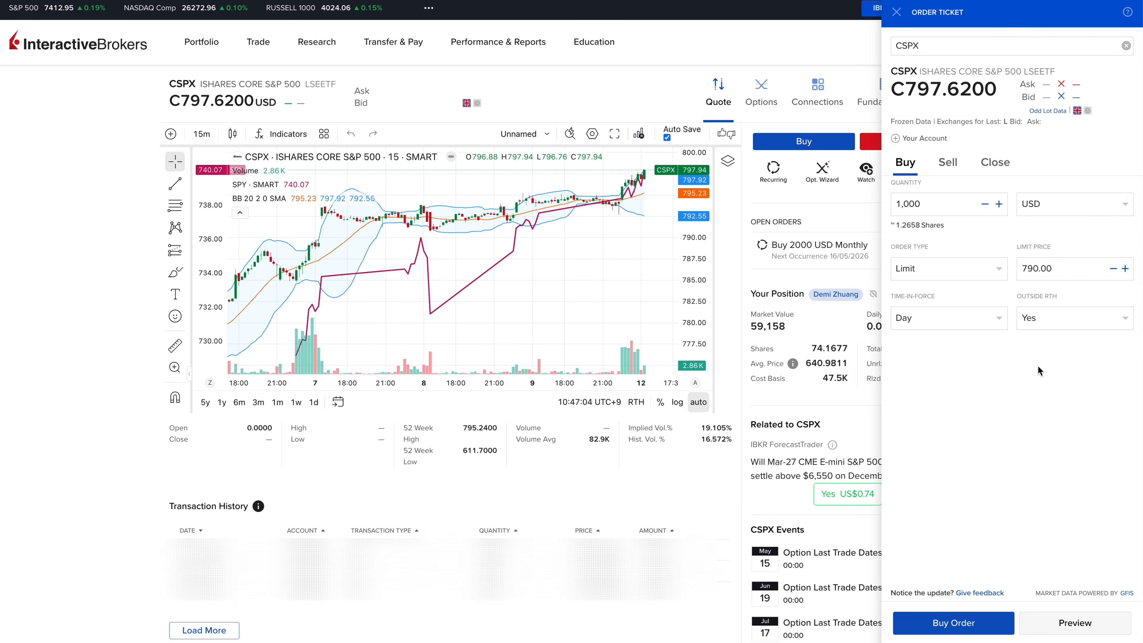
# Step: Review the time-in-force options, keep Day, and request a preview of the CSPX buy order
pyautogui.click(963, 318)
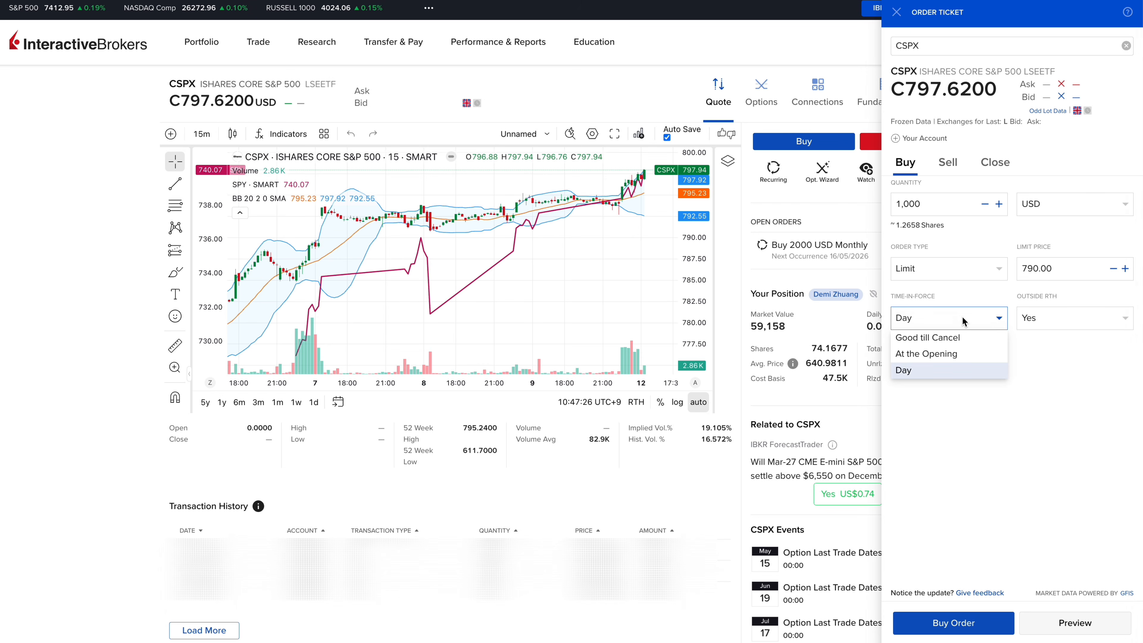
pyautogui.click(1049, 627)
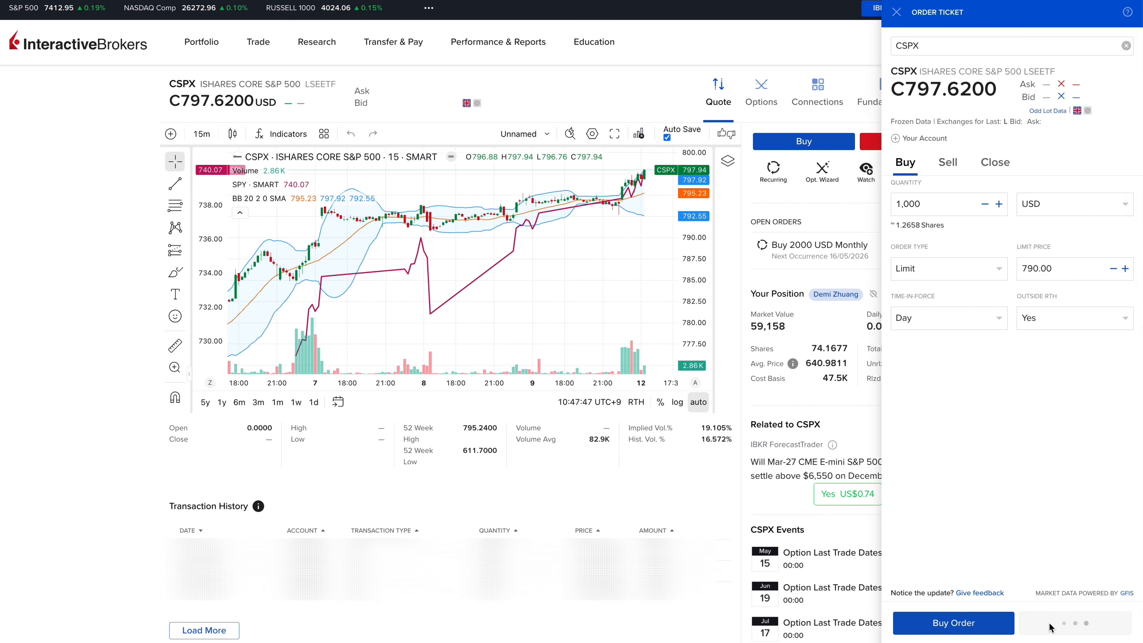